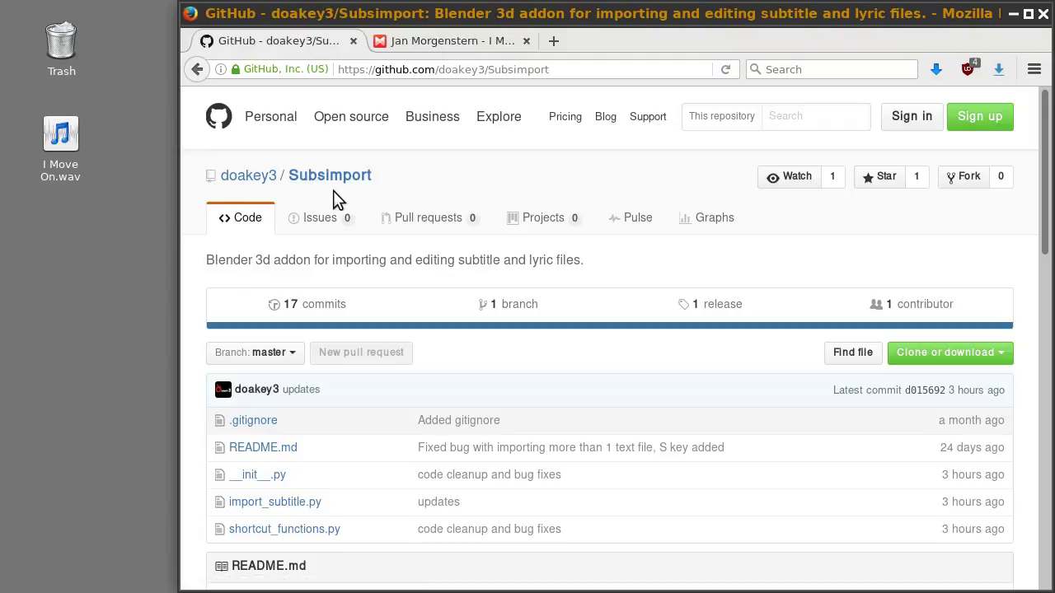
Save Subsimport-master.zip from the GitHub repository to the Desktop
{"action": "left_click", "coordinate": [965, 360]}
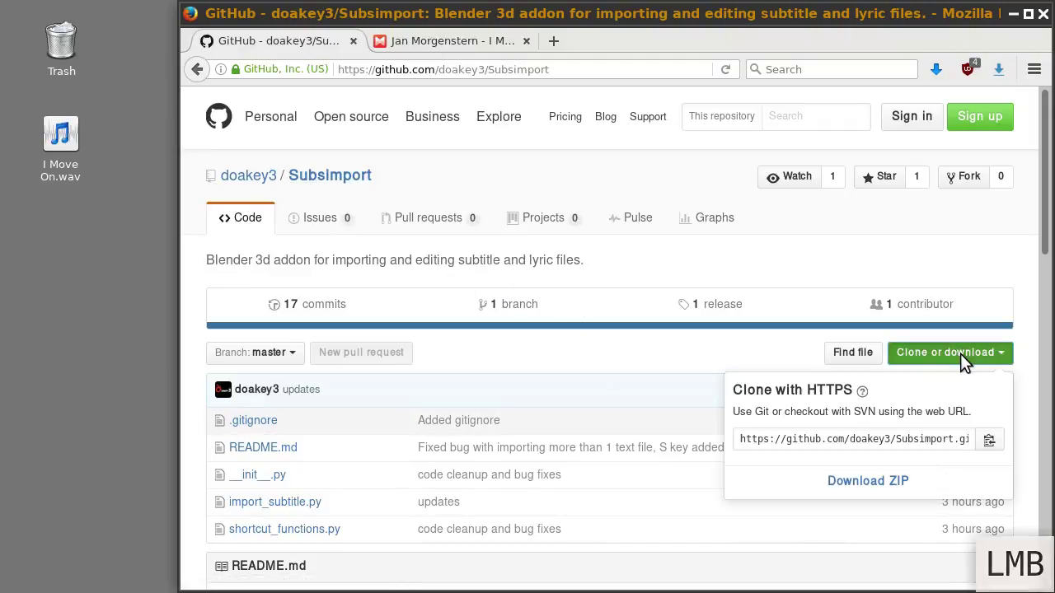
{"action": "left_click", "coordinate": [880, 485]}
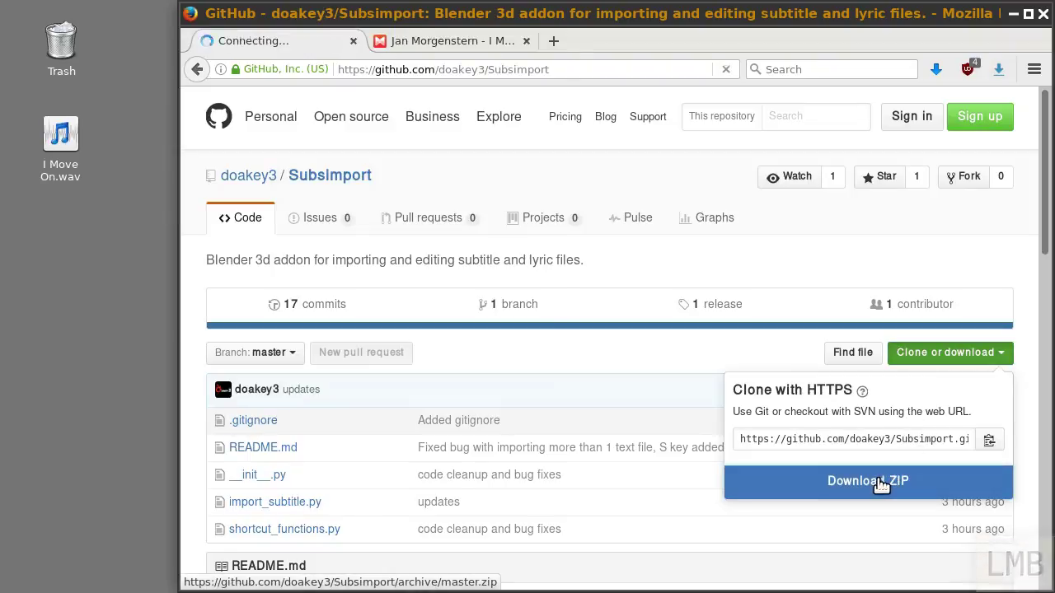
{"action": "left_click", "coordinate": [515, 280]}
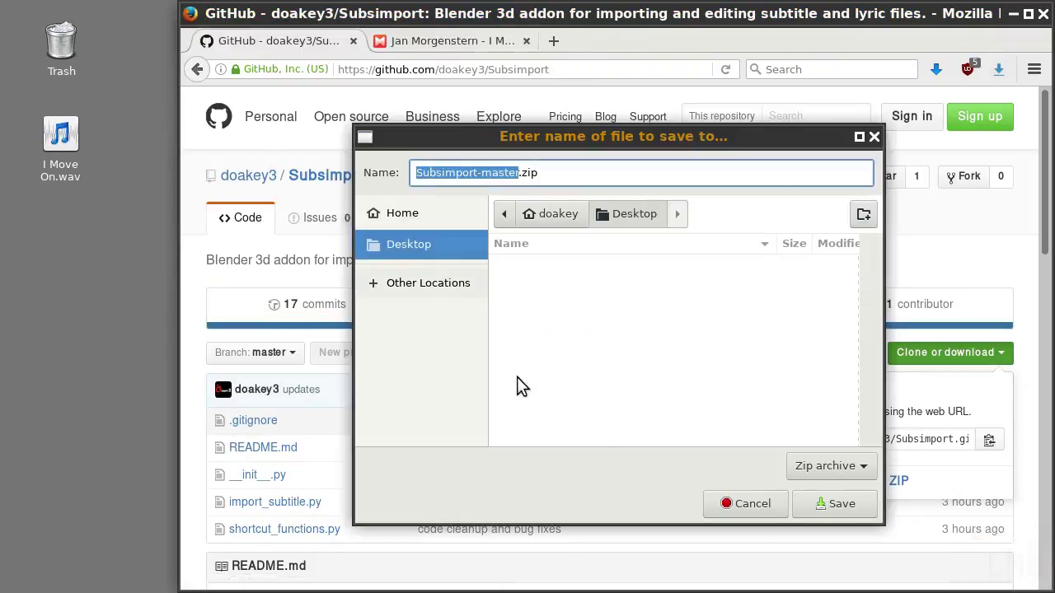
{"action": "left_click", "coordinate": [827, 507]}
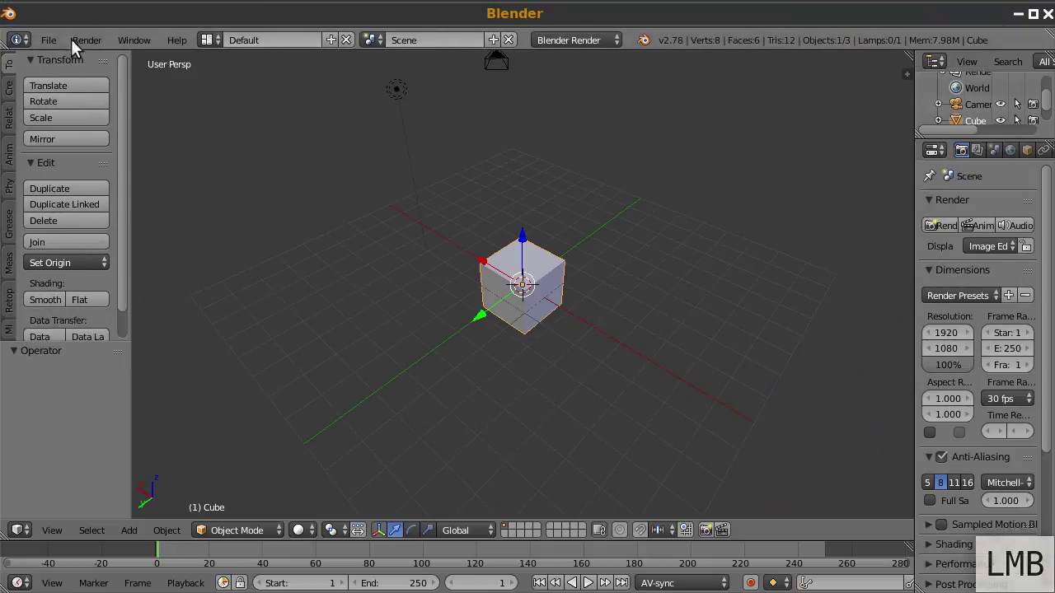
Install Subsimport-master.zip from the Desktop as a Blender add-on
{"action": "left_click", "coordinate": [49, 40]}
{"action": "left_click", "coordinate": [80, 224]}
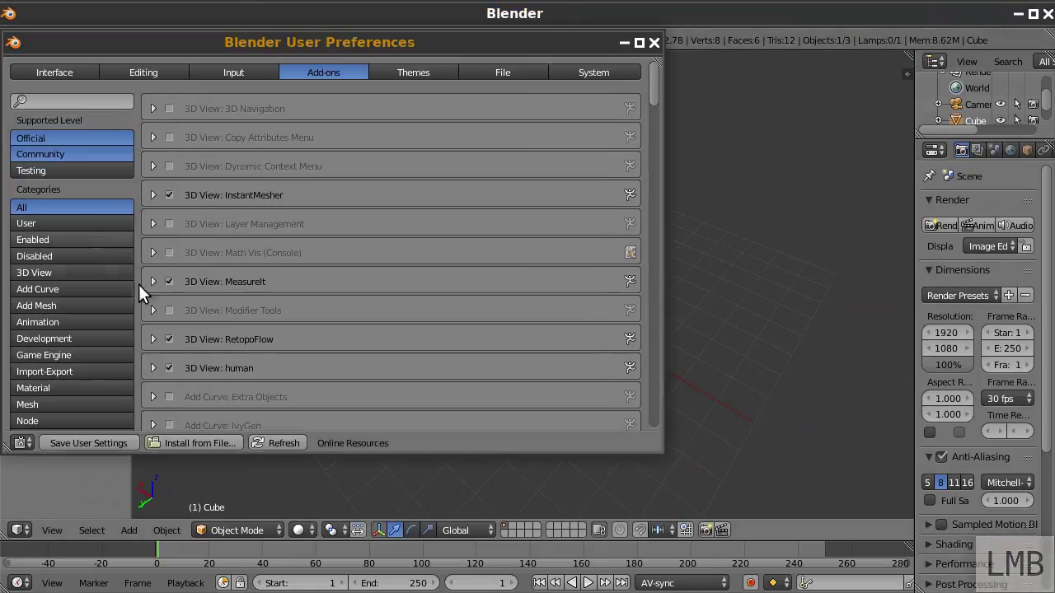
{"action": "left_click", "coordinate": [183, 442]}
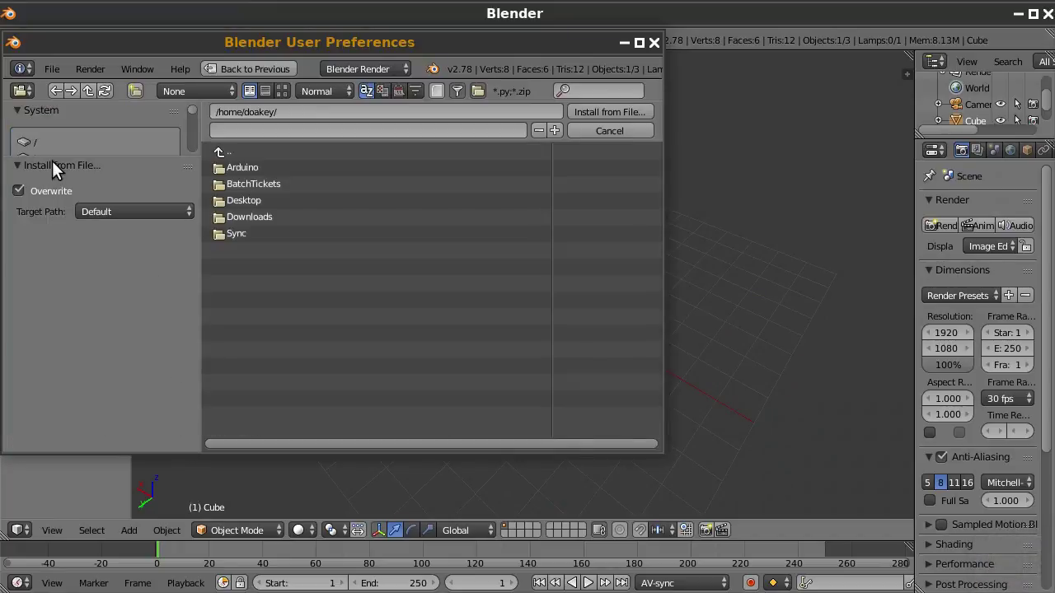
{"action": "left_click_drag", "start_coordinate": [60, 153], "coordinate": [52, 316]}
{"action": "left_click", "coordinate": [50, 260]}
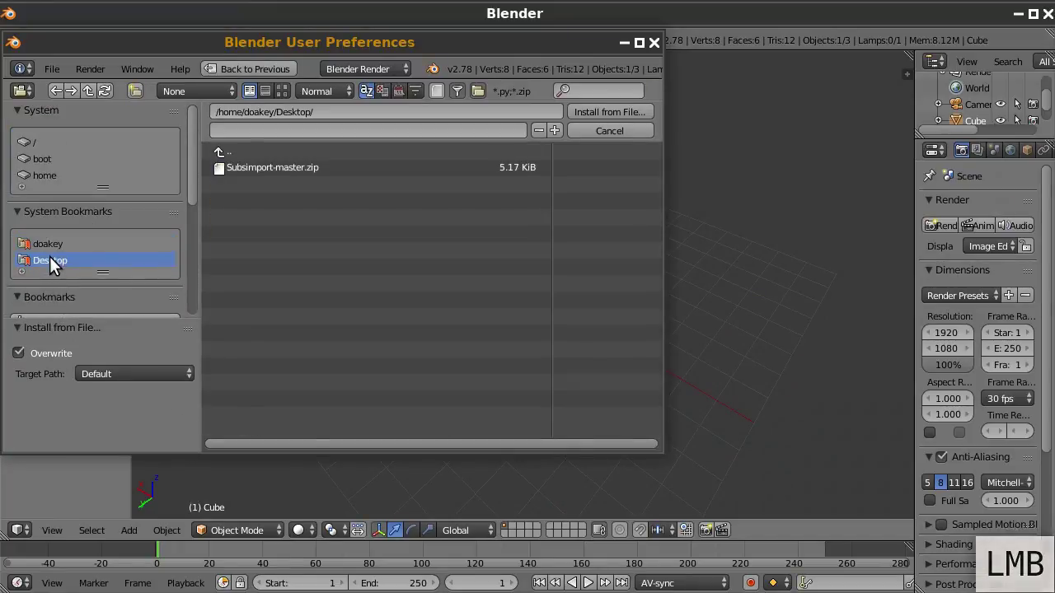
{"action": "double_click", "coordinate": [267, 166]}
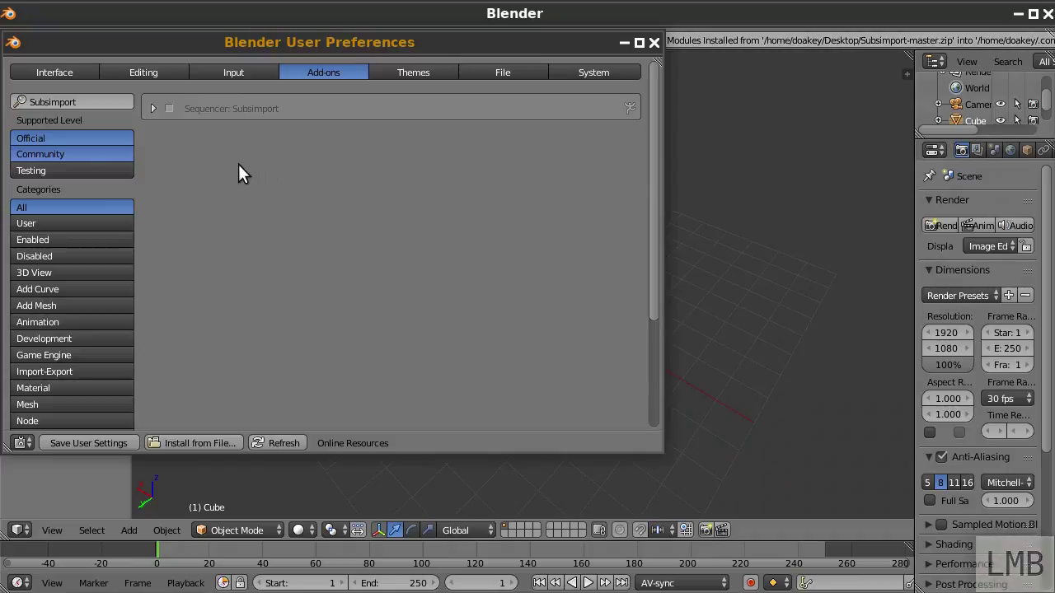
Enable the Subsimport add-on, save user settings and close preferences
{"action": "left_click", "coordinate": [168, 109]}
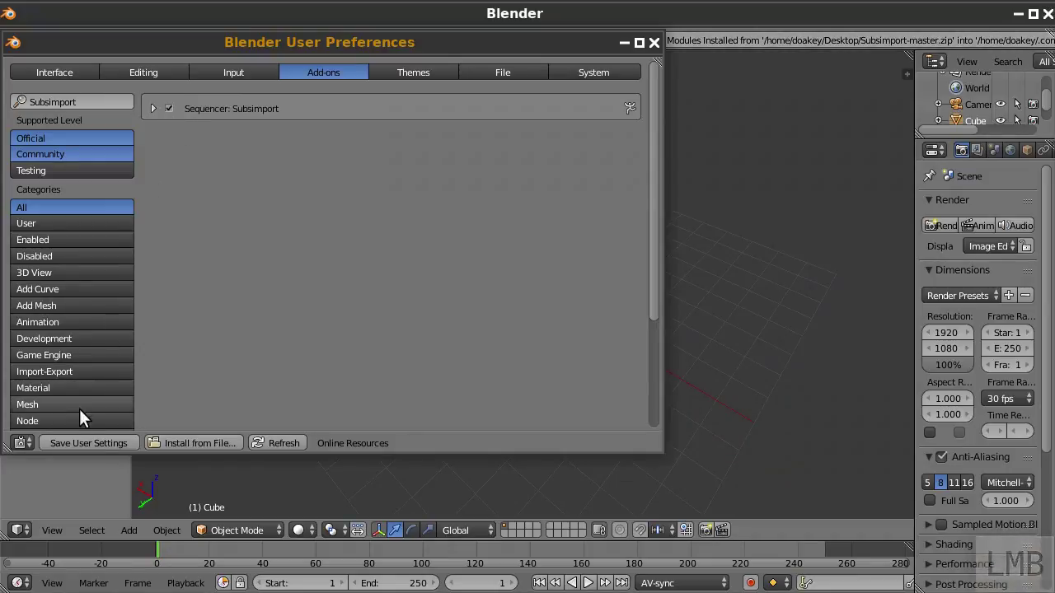
{"action": "left_click", "coordinate": [95, 440]}
{"action": "left_click", "coordinate": [654, 42]}
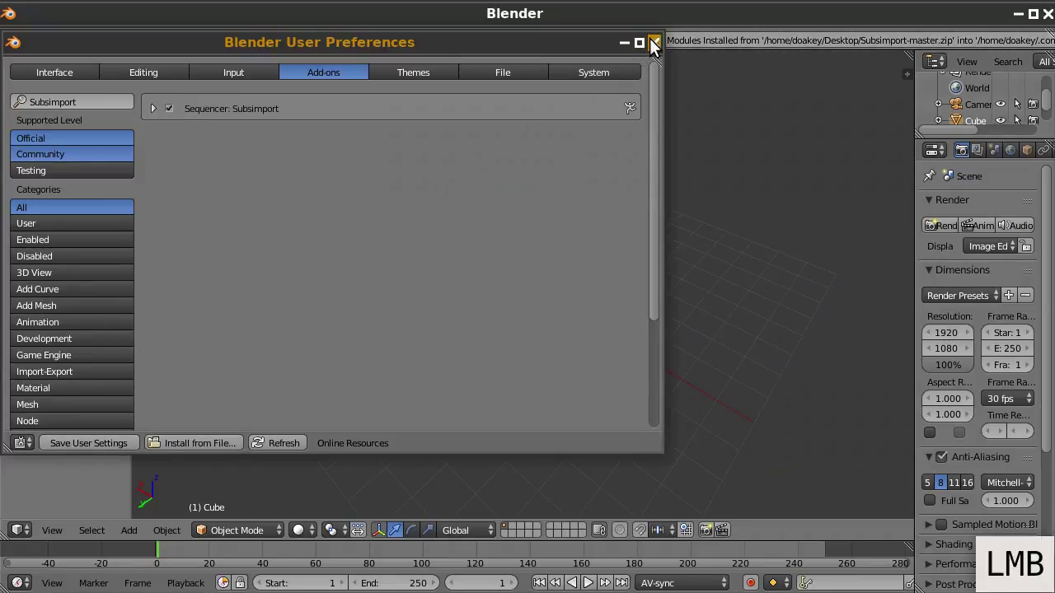
Switch to the Video Editing layout, show the Subsimport panel, and move Blender aside
{"action": "left_click", "coordinate": [215, 36]}
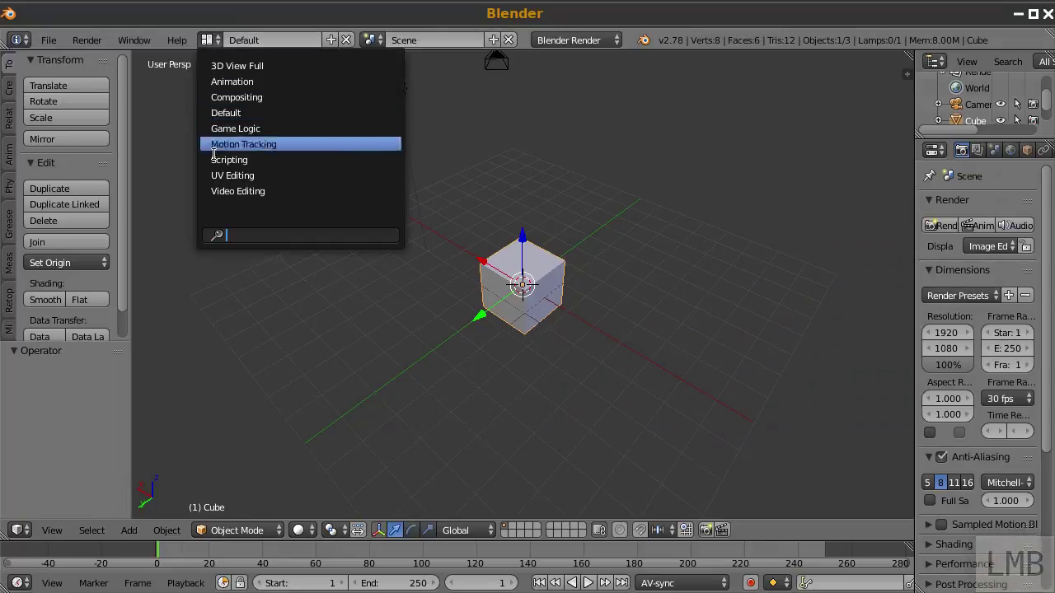
{"action": "left_click", "coordinate": [223, 191]}
{"action": "scroll", "coordinate": [976, 474], "scroll_direction": "down", "scroll_amount": 3}
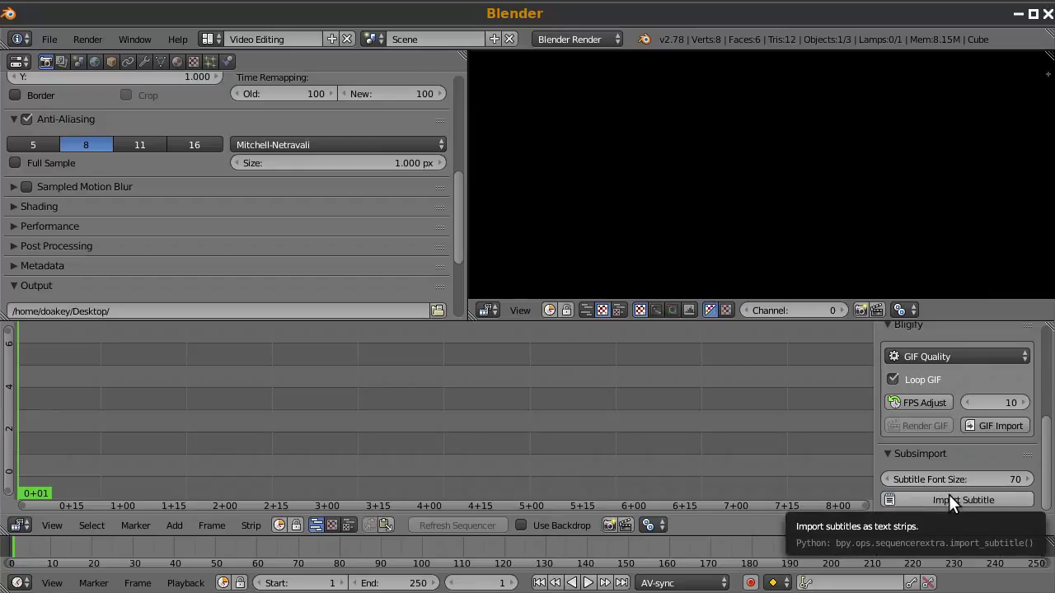
{"action": "left_click_drag", "start_coordinate": [751, 17], "coordinate": [629, 91]}
Bring up the Musixmatch lyrics for I Move On (Sintel's Song) in Firefox
{"action": "left_click", "coordinate": [802, 137]}
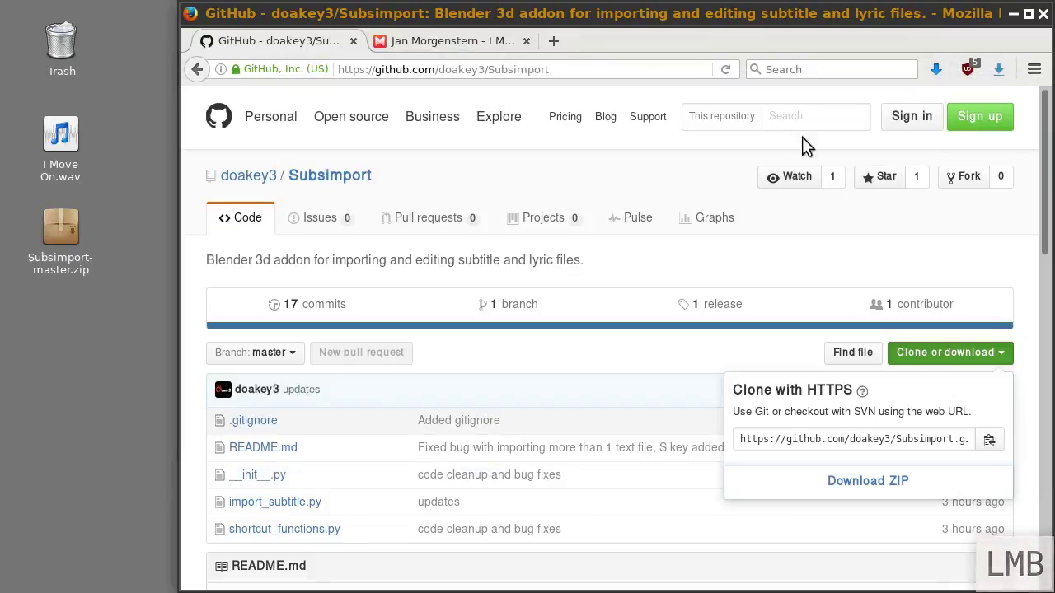
{"action": "left_click", "coordinate": [451, 40]}
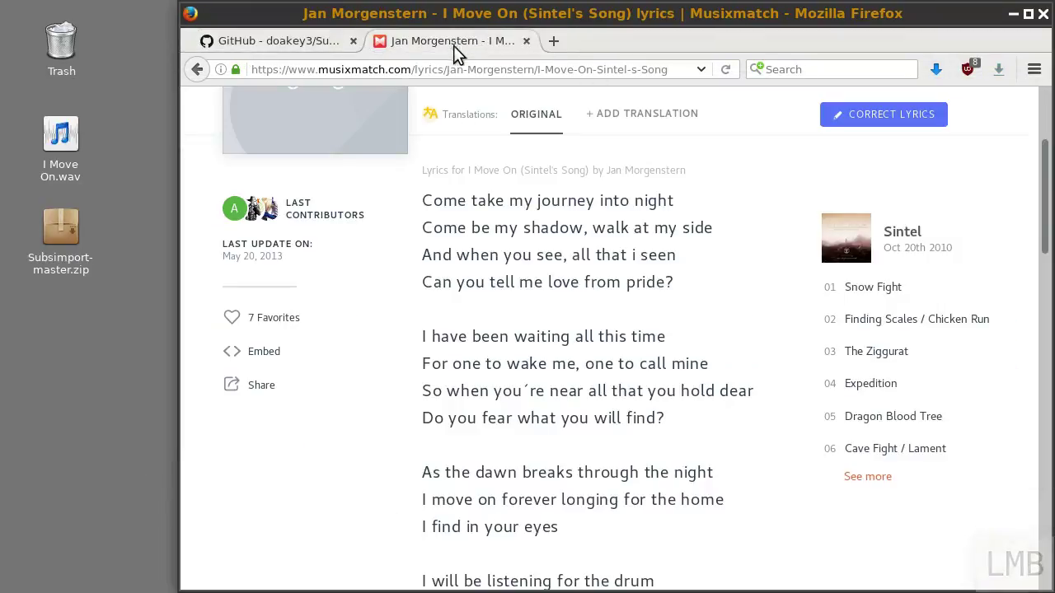
{"action": "scroll", "coordinate": [424, 201], "scroll_direction": "up", "scroll_amount": 3}
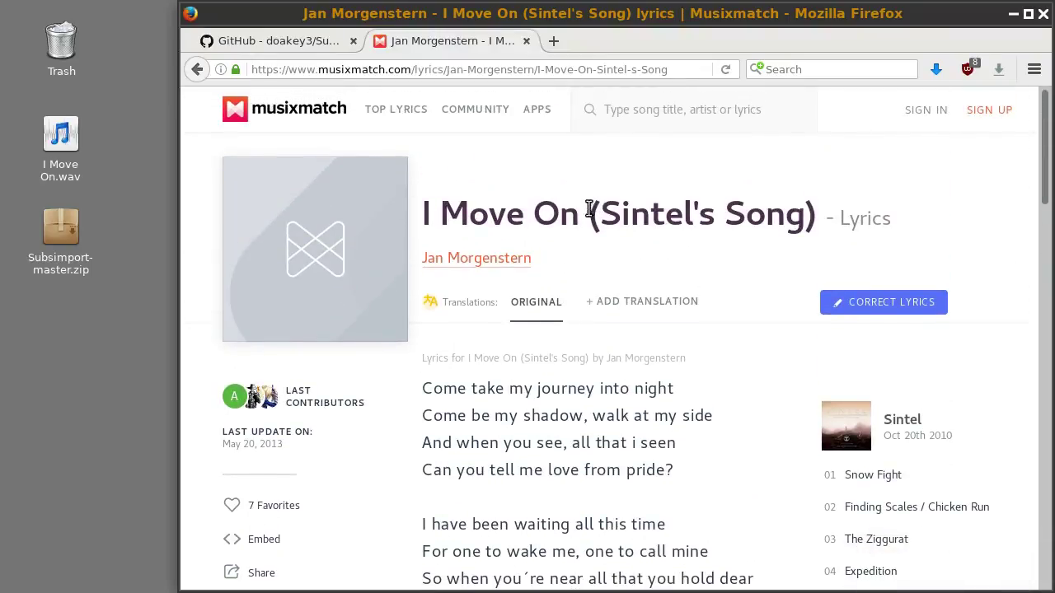
{"action": "scroll", "coordinate": [626, 285], "scroll_direction": "down", "scroll_amount": 5}
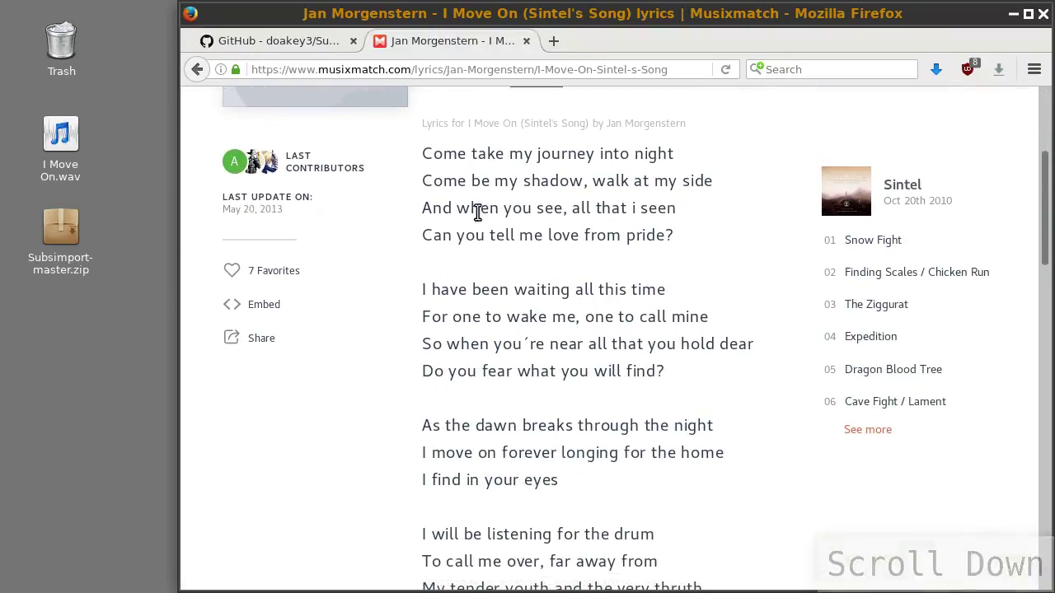
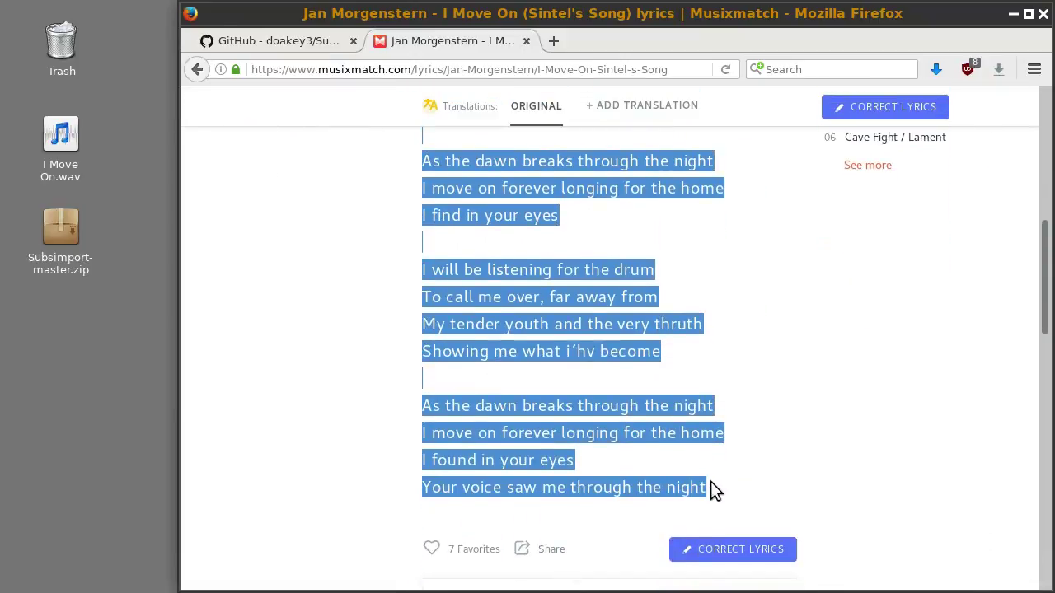
Copy the selected I Move On lyrics from Firefox and start a fresh Geany window
{"action": "key", "text": "ctrl+c"}
{"action": "key", "text": "super+p"}
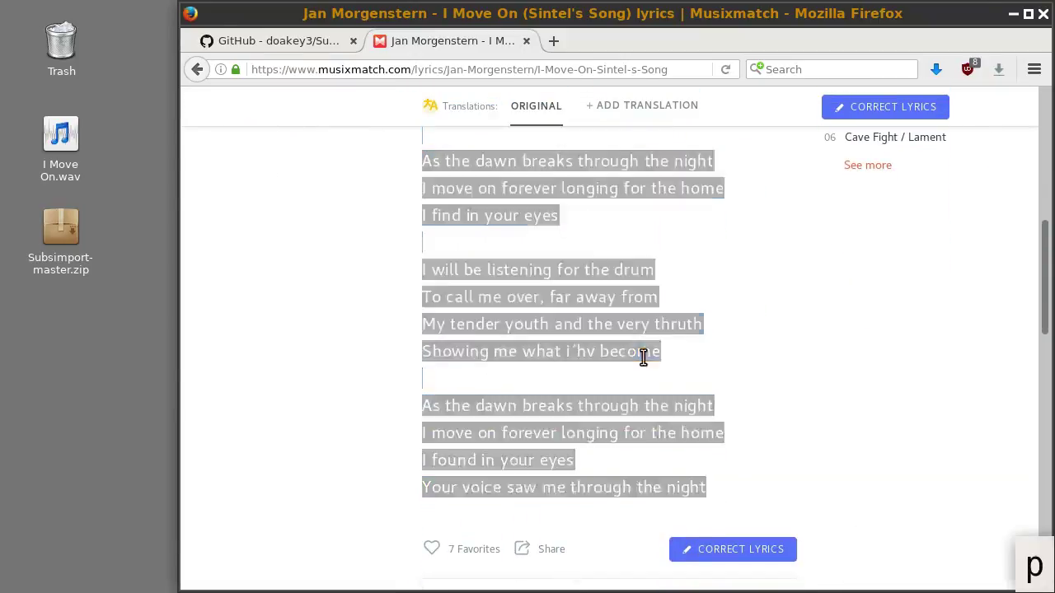
Paste the lyrics into the new Geany document and check the first three lines
{"action": "key", "text": "ctrl+v"}
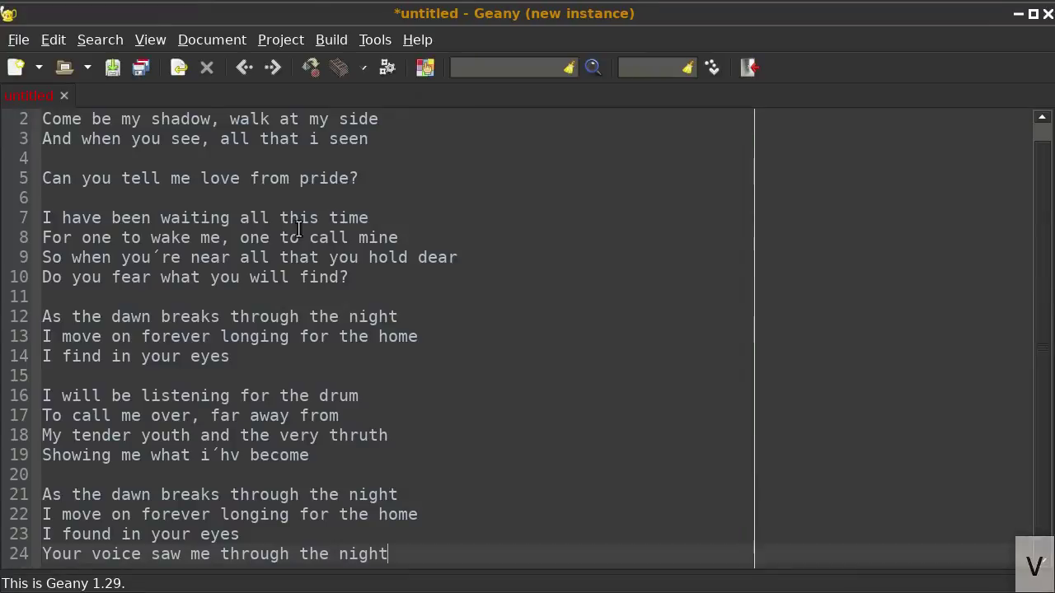
{"action": "scroll", "coordinate": [126, 198], "scroll_direction": "up", "scroll_amount": 1}
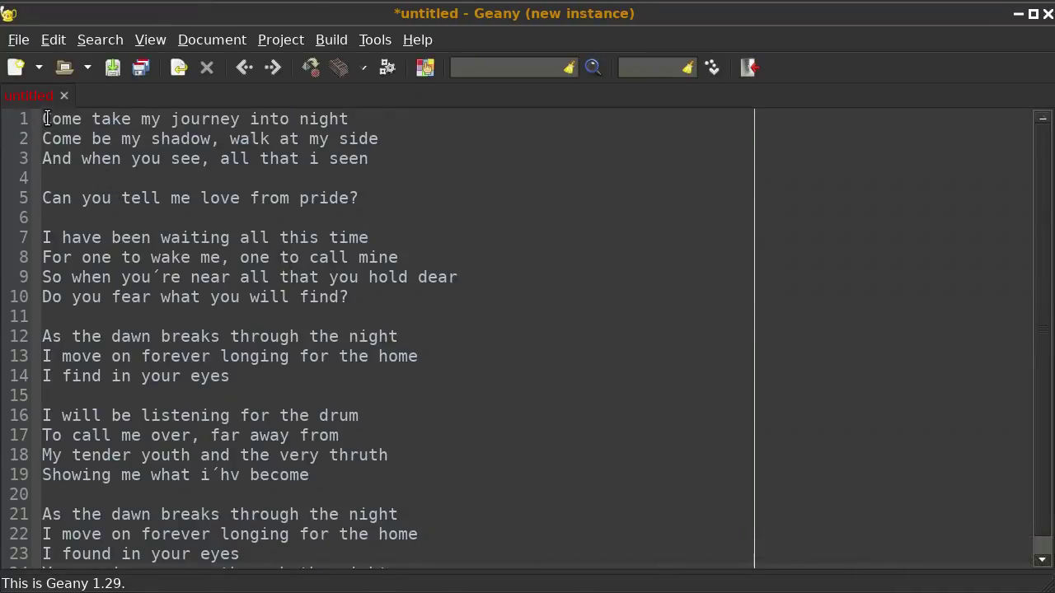
{"action": "left_click_drag", "start_coordinate": [46, 119], "coordinate": [375, 98]}
{"action": "left_click_drag", "start_coordinate": [52, 138], "coordinate": [358, 145]}
{"action": "left_click_drag", "start_coordinate": [62, 159], "coordinate": [299, 158]}
{"action": "left_click", "coordinate": [319, 158]}
Delete the five blank lines between stanzas so the lyrics run as 19 continuous lines
{"action": "left_click", "coordinate": [261, 183]}
{"action": "key", "text": "BackSpace"}
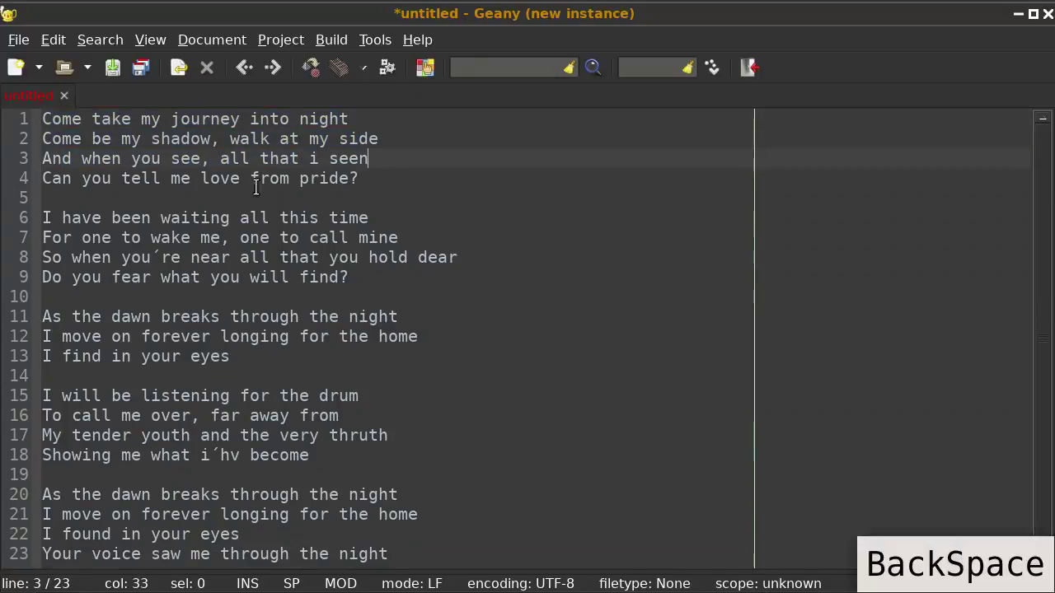
{"action": "left_click", "coordinate": [222, 198]}
{"action": "key", "text": "BackSpace"}
{"action": "left_click", "coordinate": [121, 268]}
{"action": "key", "text": "BackSpace"}
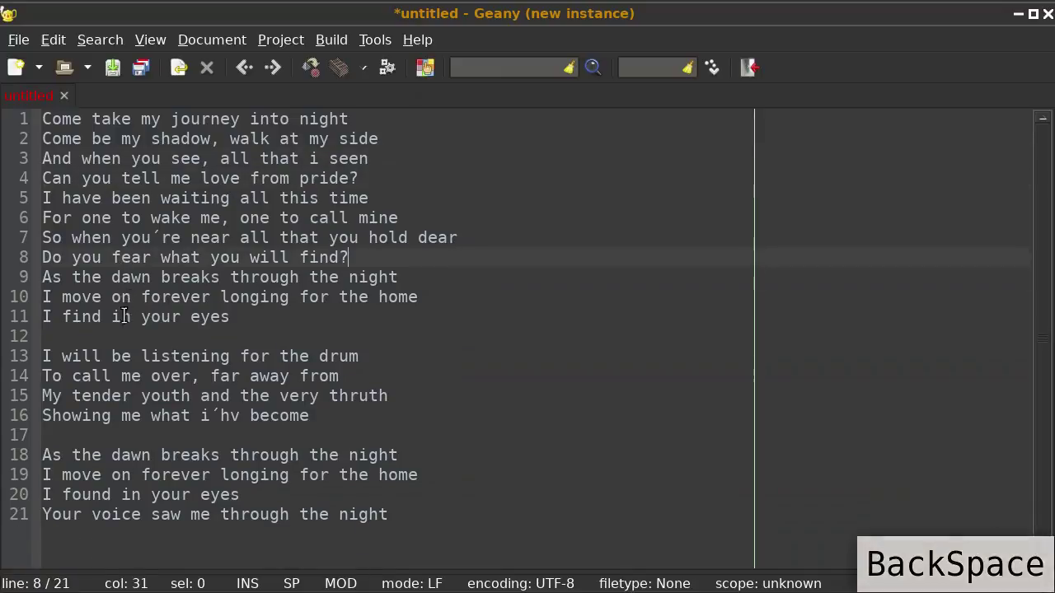
{"action": "left_click", "coordinate": [116, 336]}
{"action": "key", "text": "BackSpace"}
{"action": "left_click", "coordinate": [112, 337], "text": "shift"}
{"action": "left_click", "coordinate": [93, 416]}
{"action": "key", "text": "BackSpace"}
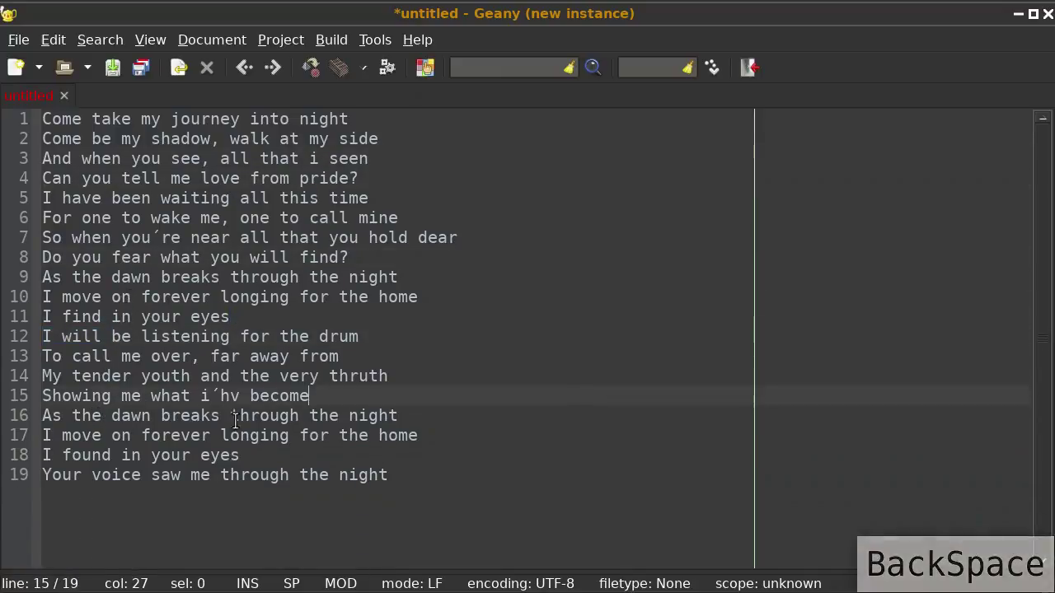
{"action": "left_click", "coordinate": [165, 507]}
{"action": "scroll", "coordinate": [240, 434], "scroll_direction": "up", "scroll_amount": 3}
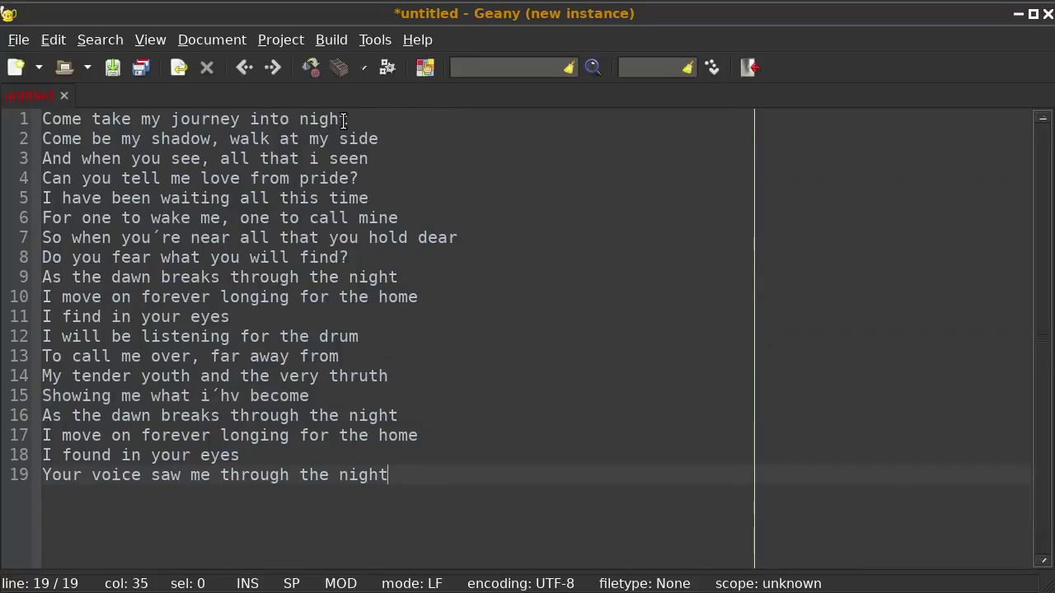
Look over the words 'to night' on line 1, then bring up the Save File dialog
{"action": "left_click_drag", "start_coordinate": [350, 119], "coordinate": [43, 120]}
{"action": "left_click", "coordinate": [61, 124]}
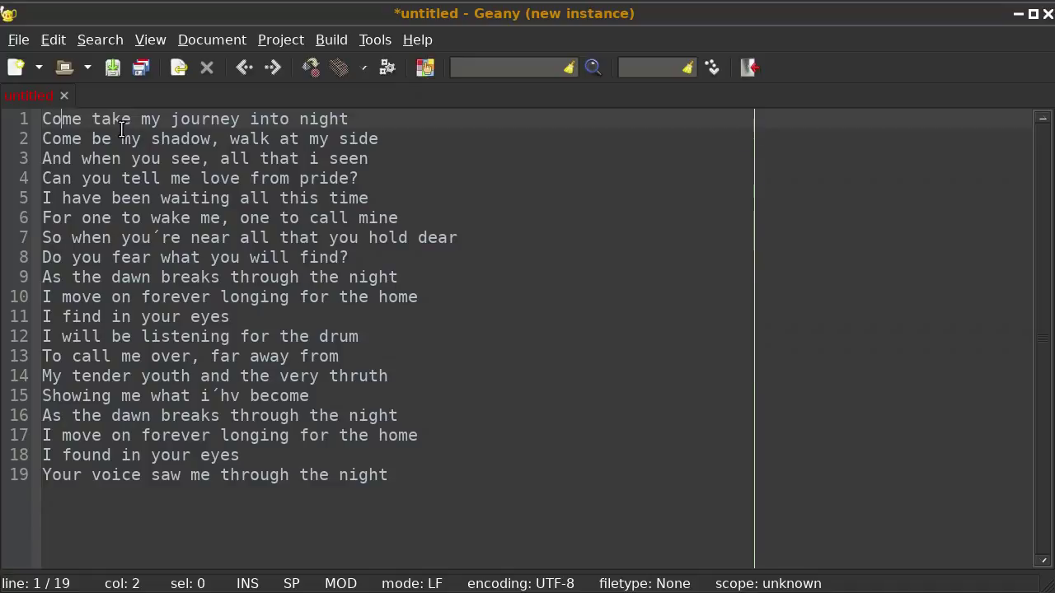
{"action": "left_click_drag", "start_coordinate": [348, 119], "coordinate": [270, 119]}
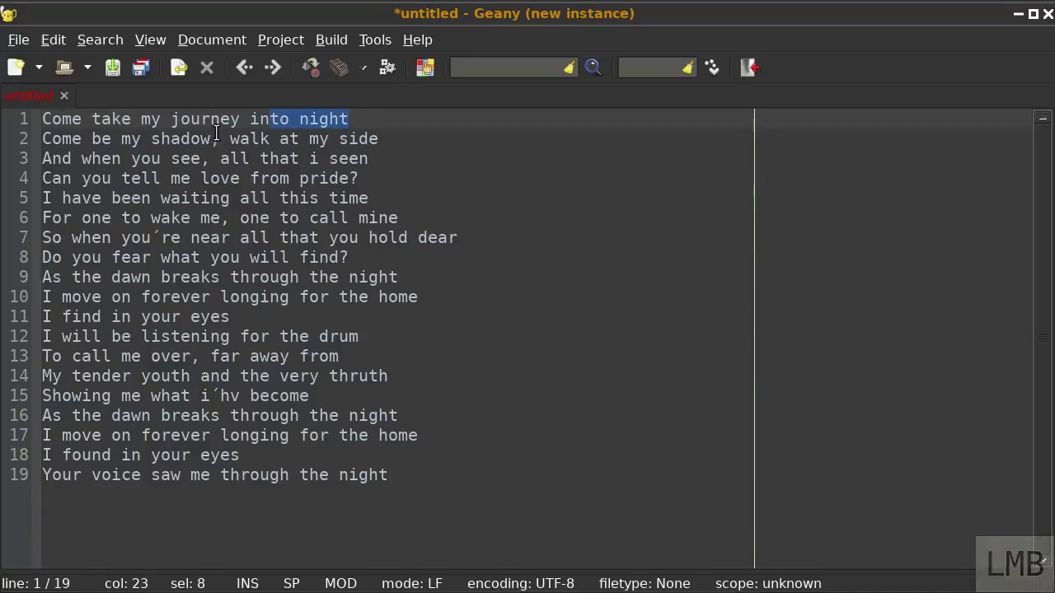
{"action": "left_click", "coordinate": [360, 122]}
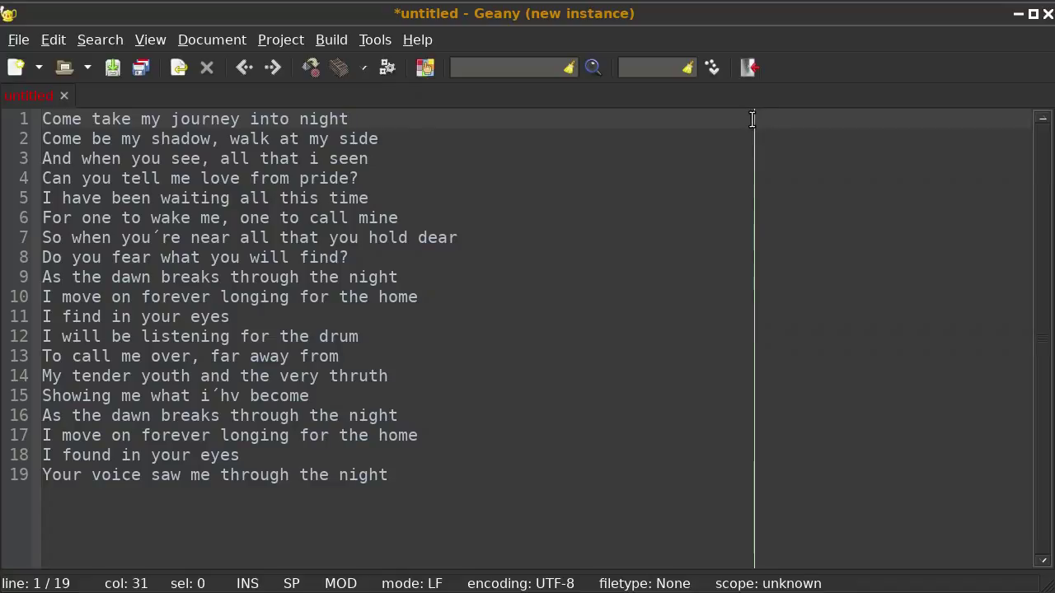
{"action": "key", "text": "ctrl"}
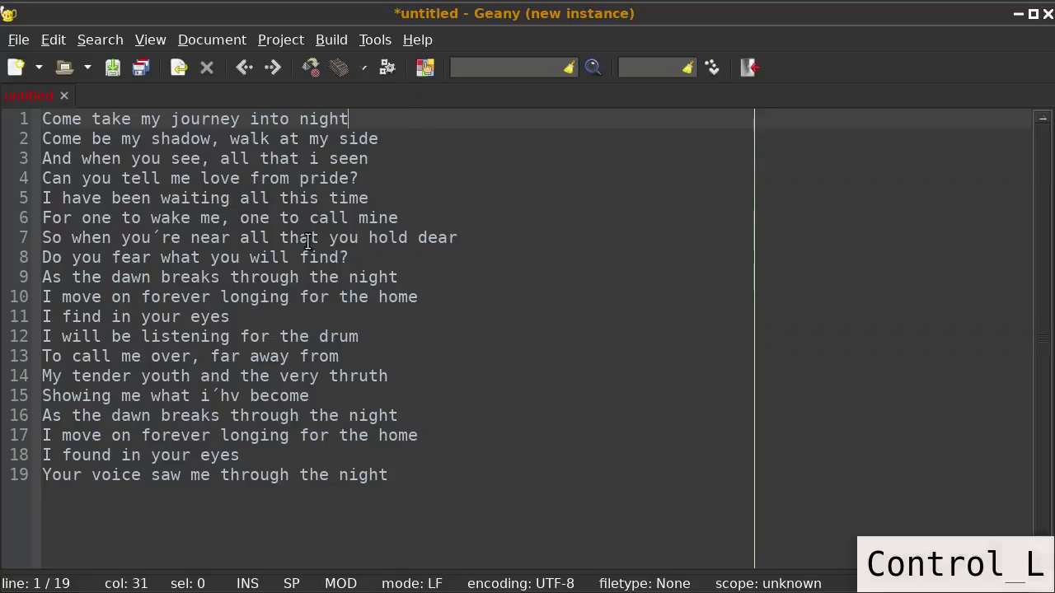
{"action": "key", "text": "ctrl+s"}
Save the file to the Desktop as lyrics.txt and close the Geany window
{"action": "left_click", "coordinate": [168, 250]}
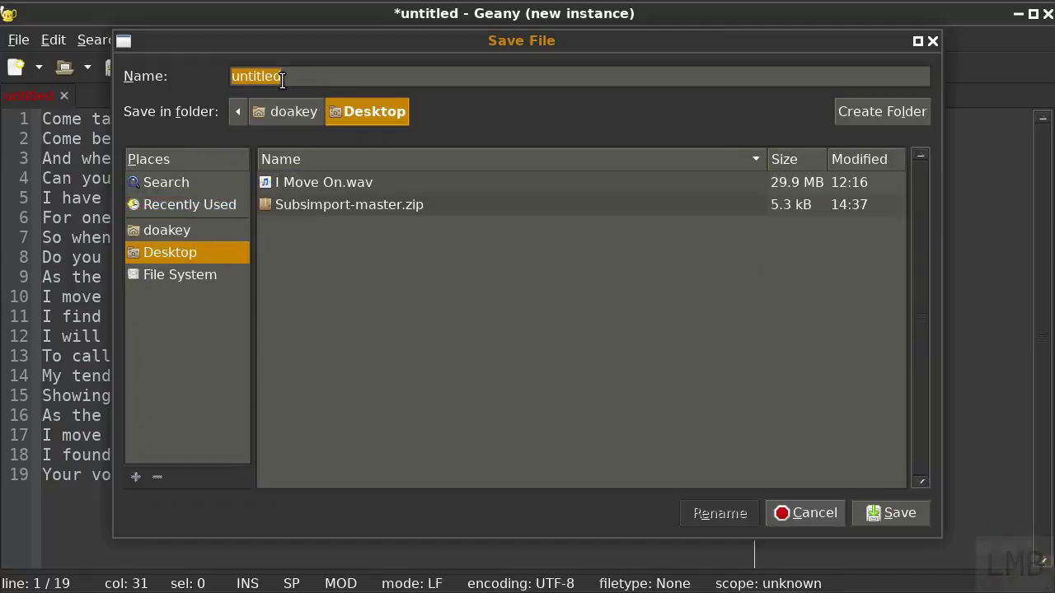
{"action": "type", "text": "lyrics.txt"}
{"action": "key", "text": "Return"}
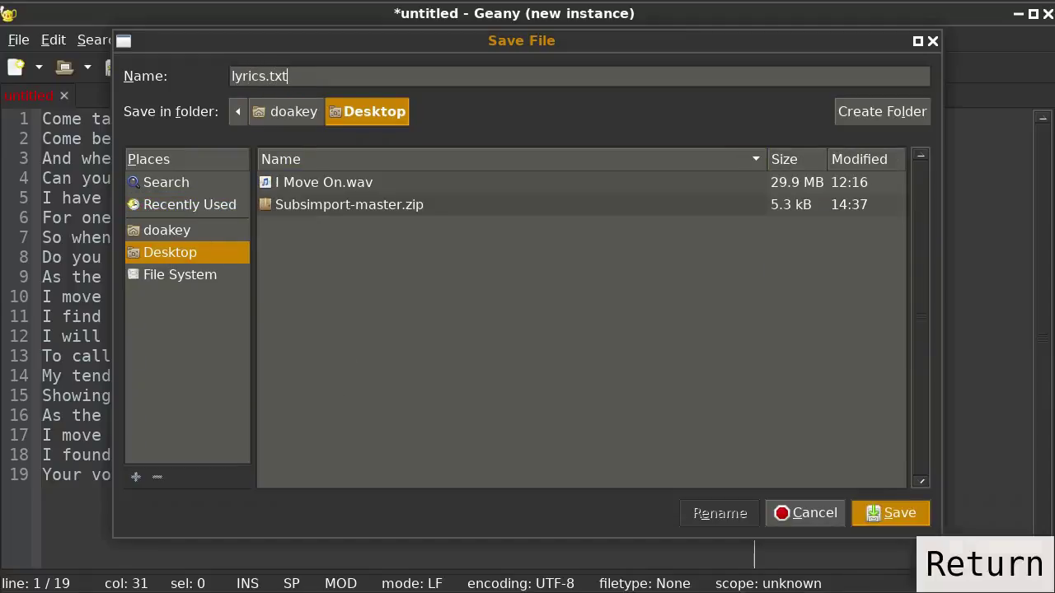
{"action": "left_click", "coordinate": [1046, 14]}
Maximize Blender and open Subsimport's Import Subtitle browser on the Desktop folder
{"action": "left_click", "coordinate": [939, 532]}
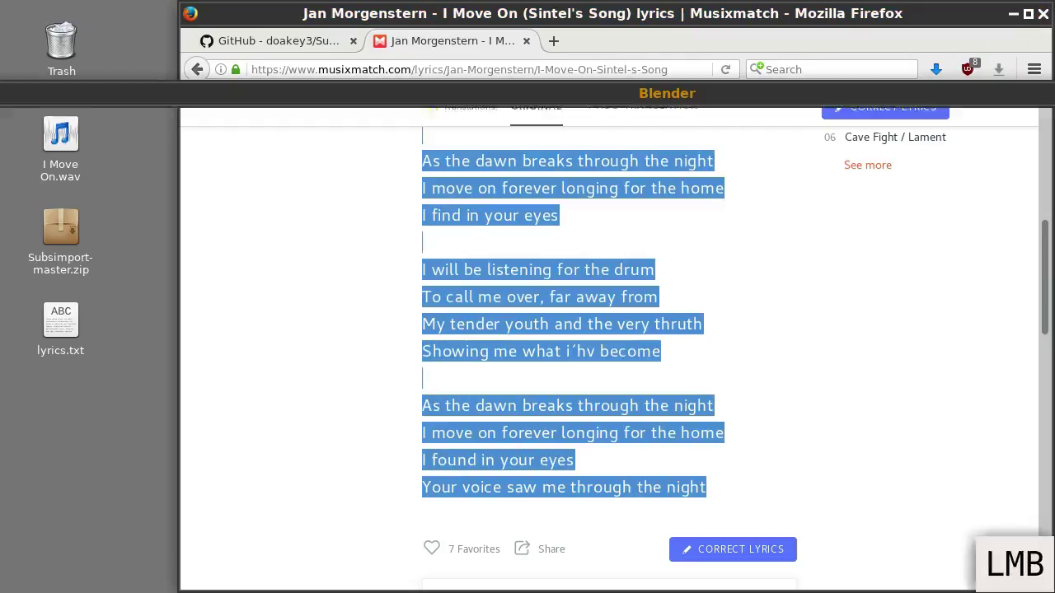
{"action": "double_click", "coordinate": [742, 94]}
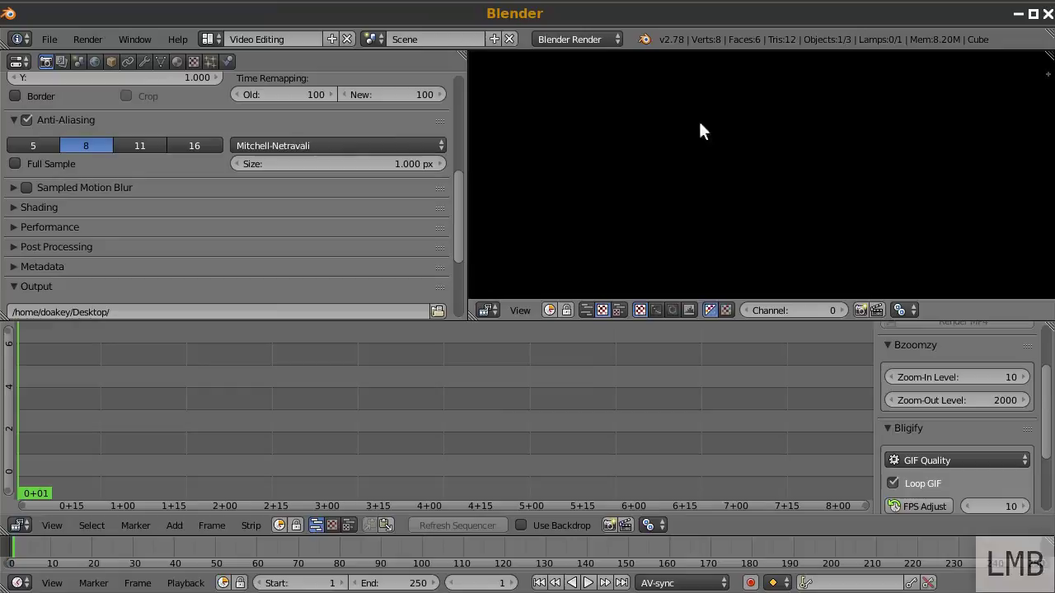
{"action": "scroll", "coordinate": [890, 474], "scroll_direction": "down", "scroll_amount": 5}
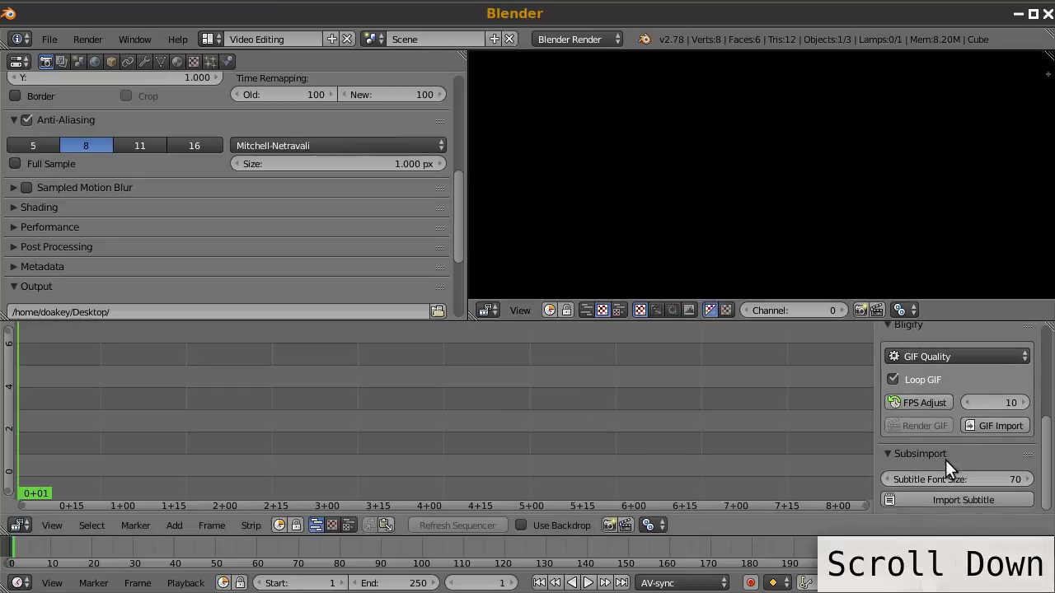
{"action": "left_click", "coordinate": [962, 503]}
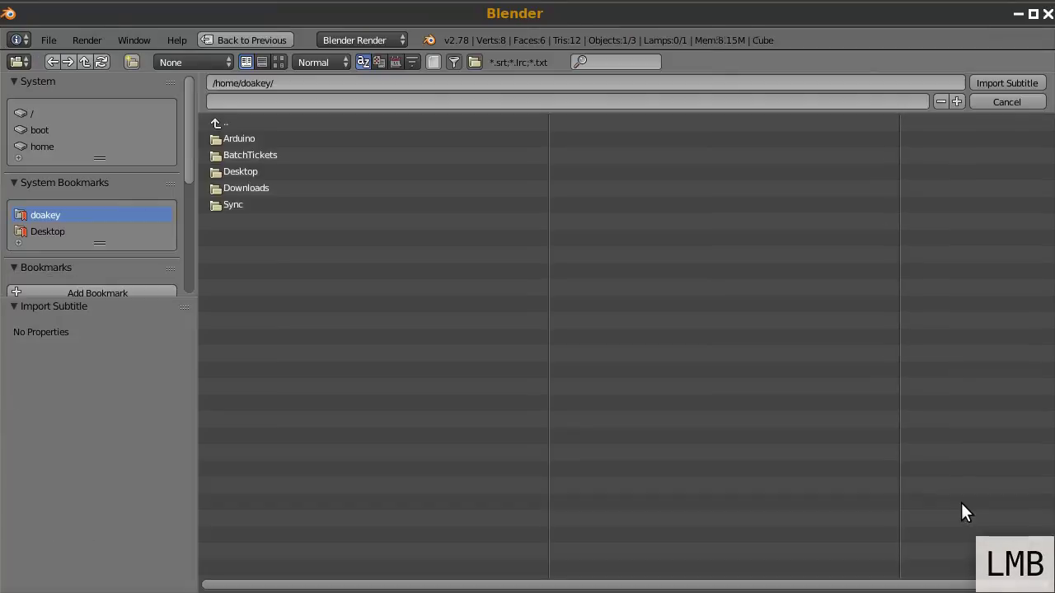
{"action": "left_click", "coordinate": [49, 231]}
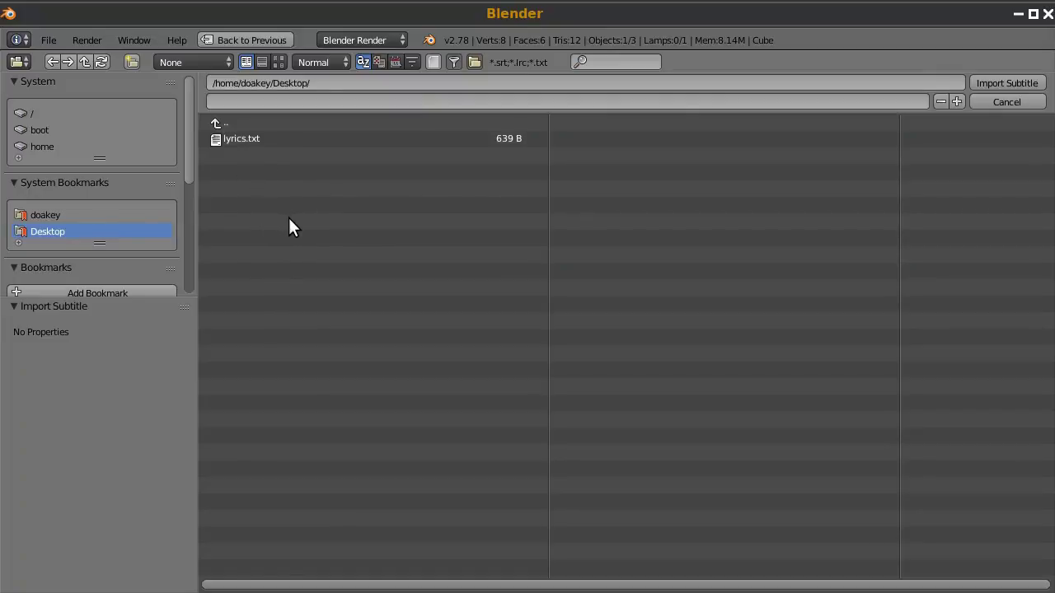
Import lyrics.txt as 29-frame text strips and move them to channel 3 at frame 826
{"action": "double_click", "coordinate": [237, 140]}
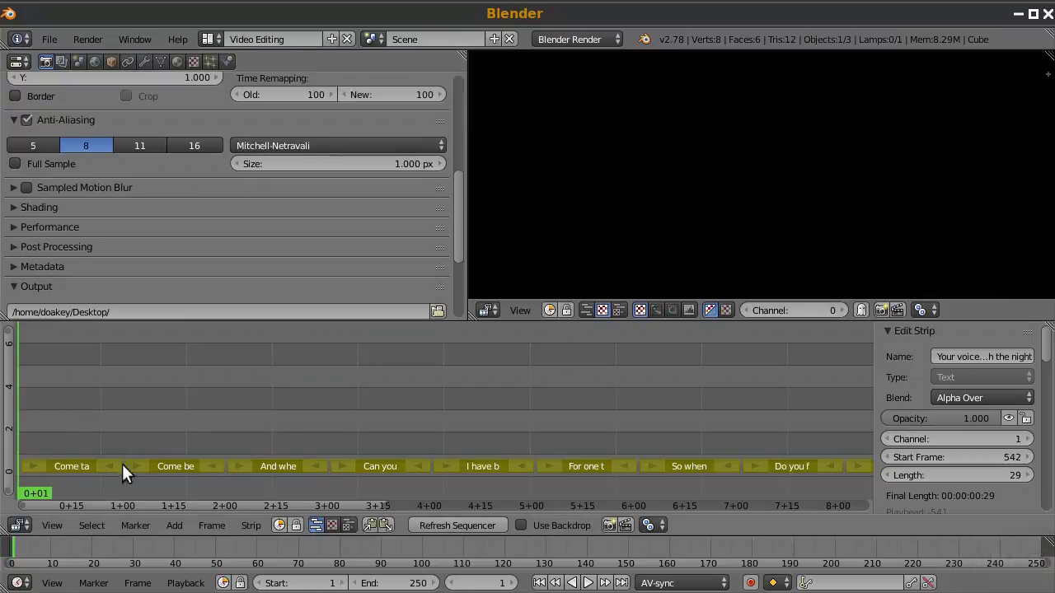
{"action": "scroll", "coordinate": [506, 441], "scroll_direction": "down", "scroll_amount": 4}
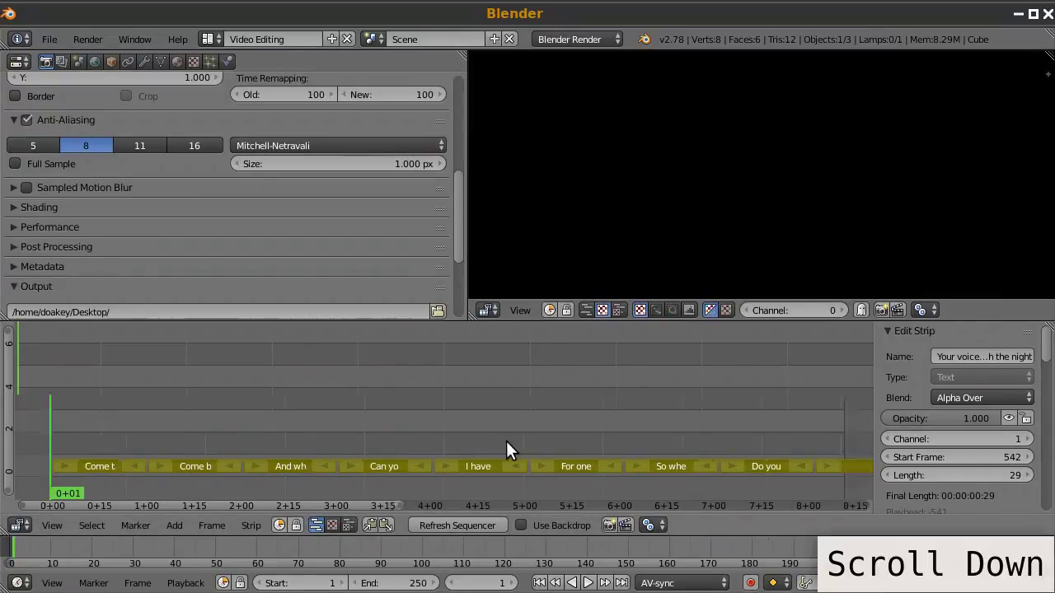
{"action": "middle_click_drag", "start_coordinate": [544, 440], "coordinate": [299, 386]}
{"action": "scroll", "coordinate": [330, 394], "scroll_direction": "down", "scroll_amount": 3}
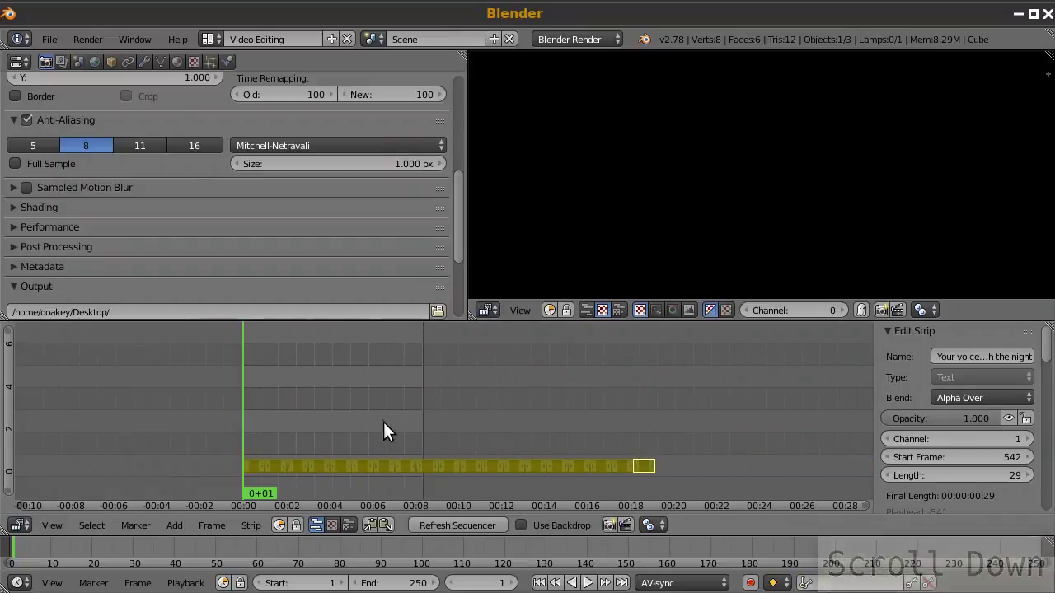
{"action": "key", "text": "g"}
{"action": "scroll", "coordinate": [577, 393], "scroll_direction": "down", "scroll_amount": 2}
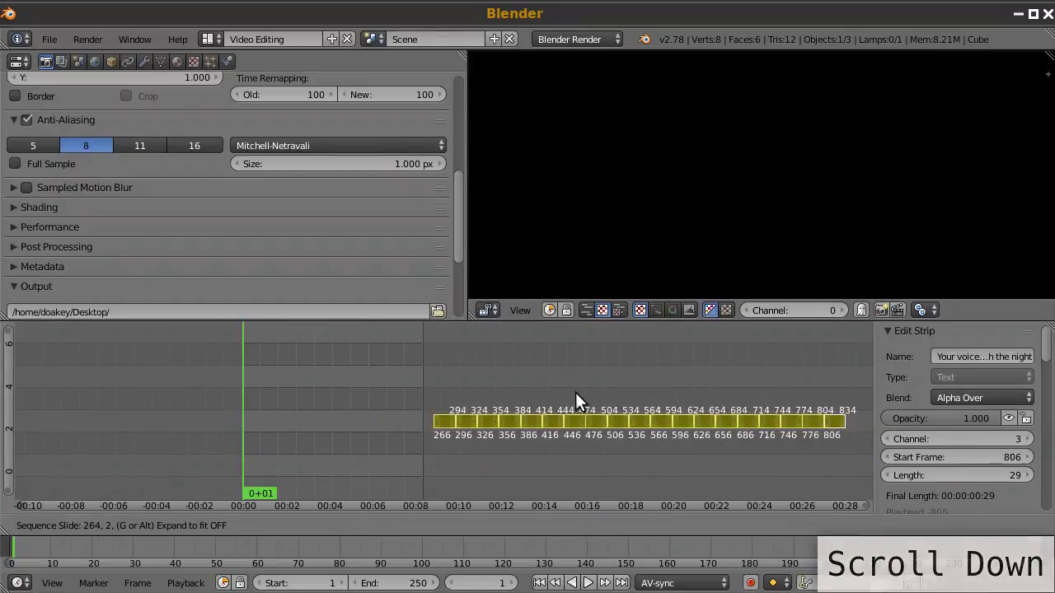
{"action": "left_click", "coordinate": [595, 382]}
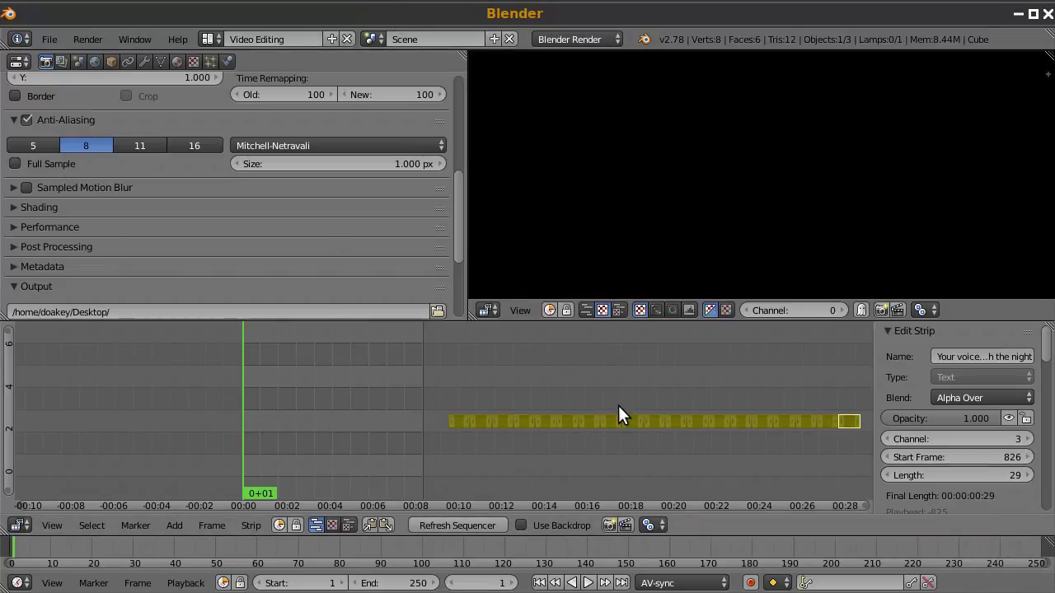
Drag I Move On.wav from the desktop into the sequencer as a sound strip on channel 1
{"action": "double_click", "coordinate": [462, 16]}
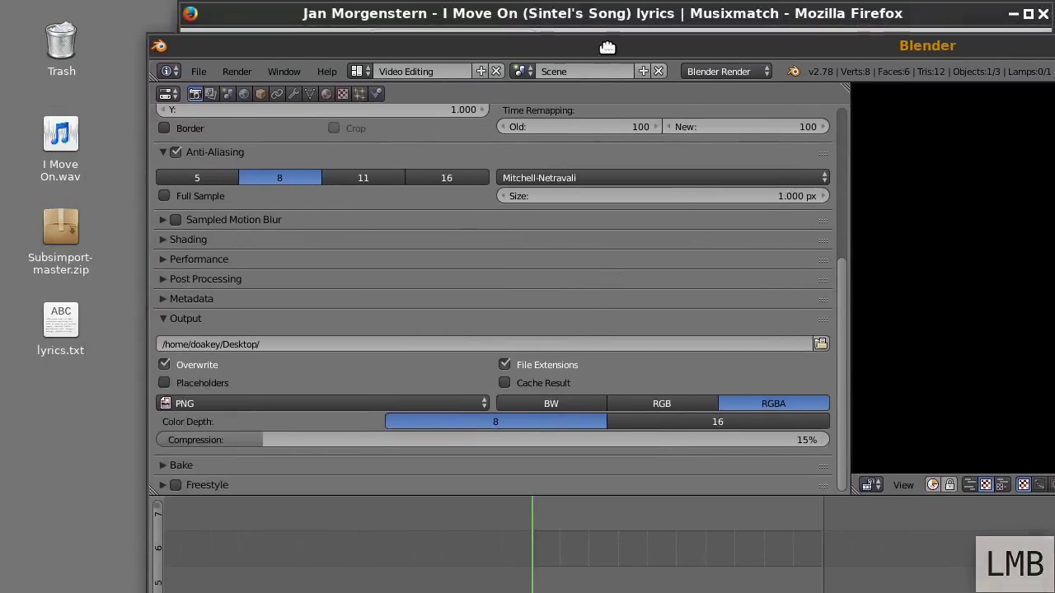
{"action": "left_click_drag", "start_coordinate": [52, 154], "coordinate": [587, 528]}
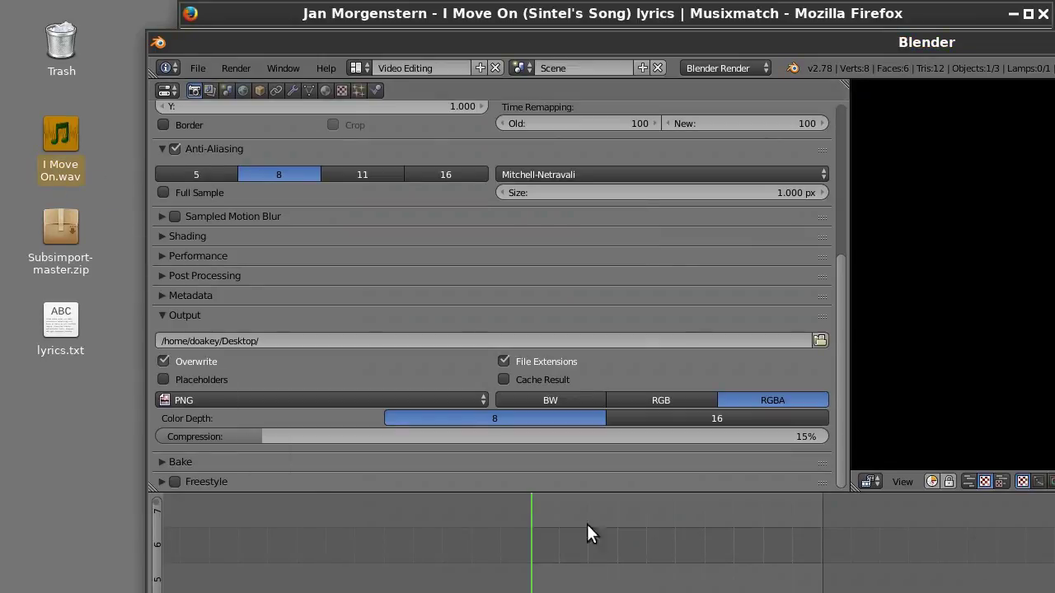
{"action": "double_click", "coordinate": [657, 38]}
{"action": "middle_click_drag", "start_coordinate": [459, 479], "coordinate": [159, 419]}
{"action": "scroll", "coordinate": [332, 455], "scroll_direction": "down", "scroll_amount": 3}
Fit the scene range to the strips, ending at frame 5079, and enable Draw Waveform
{"action": "key", "text": "ctrl+alt+p"}
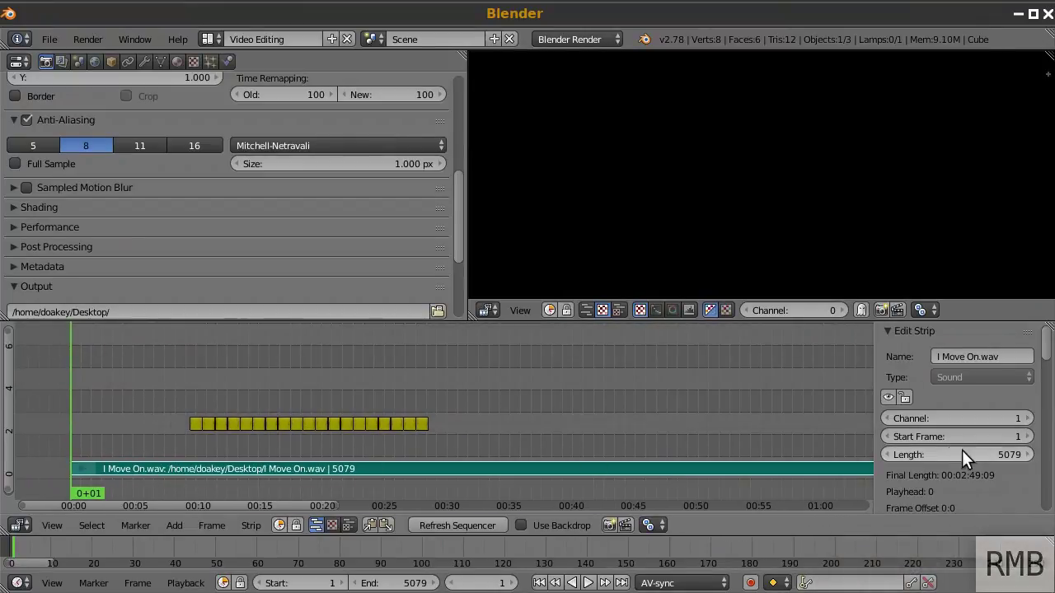
{"action": "scroll", "coordinate": [957, 443], "scroll_direction": "up", "scroll_amount": 1}
{"action": "scroll", "coordinate": [952, 439], "scroll_direction": "down", "scroll_amount": 6}
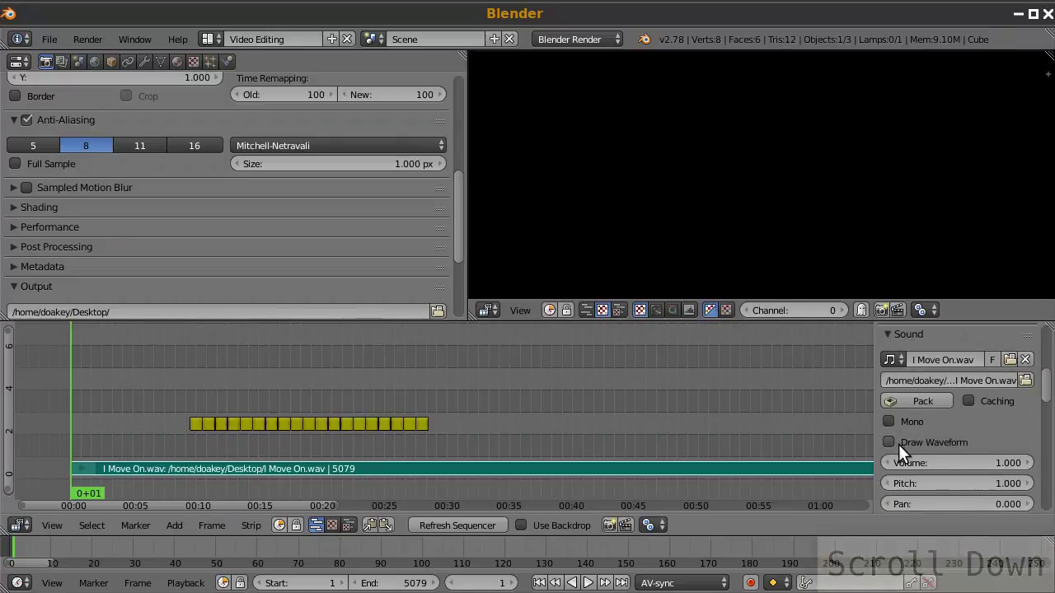
{"action": "left_click", "coordinate": [888, 442]}
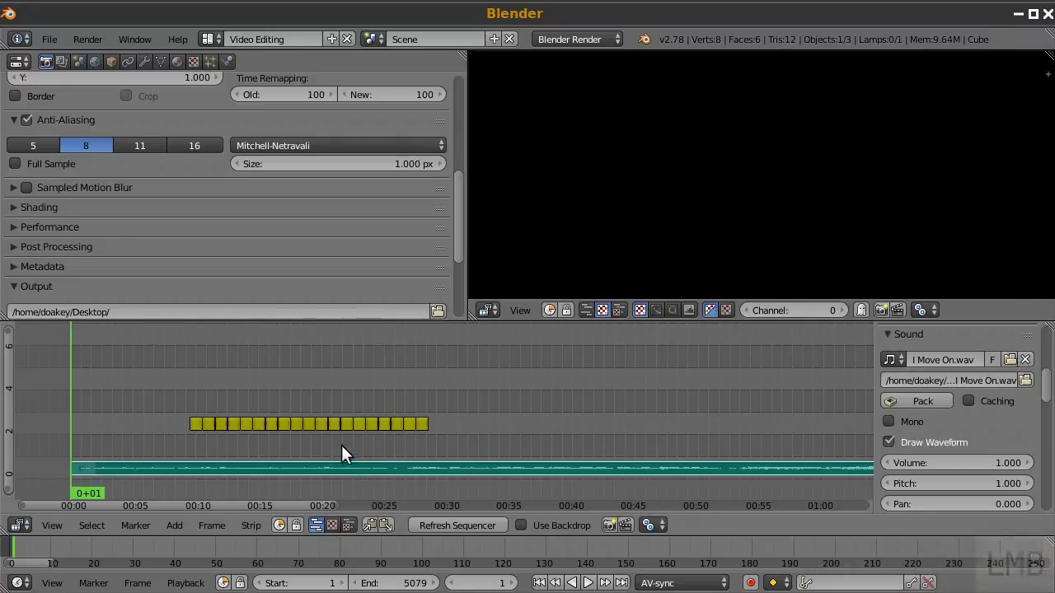
{"action": "right_click", "coordinate": [197, 420]}
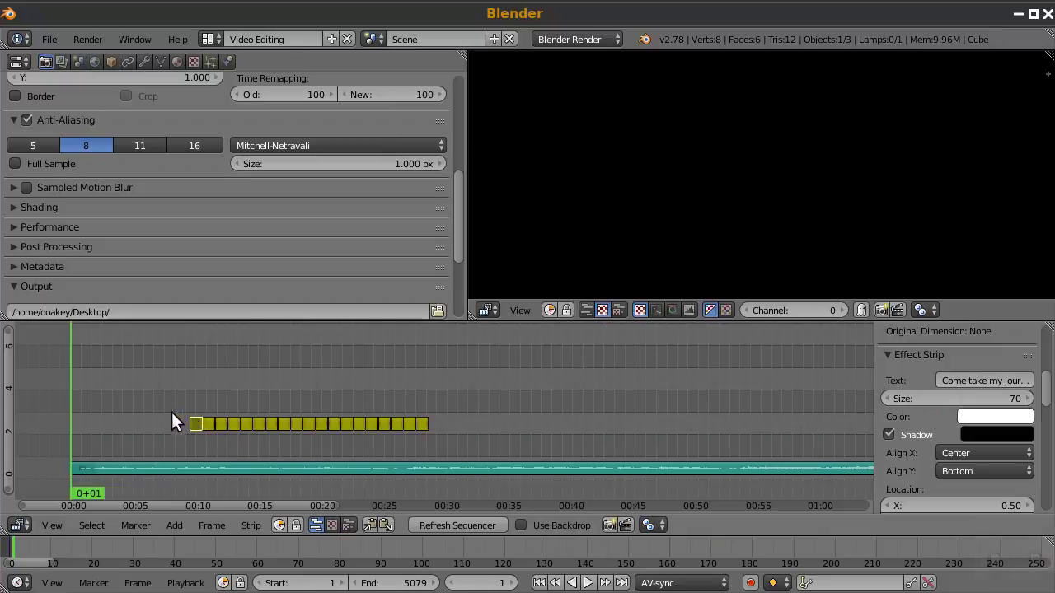
{"action": "scroll", "coordinate": [173, 412], "scroll_direction": "down", "scroll_amount": 2}
{"action": "scroll", "coordinate": [160, 400], "scroll_direction": "up", "scroll_amount": 1}
{"action": "scroll", "coordinate": [189, 404], "scroll_direction": "down", "scroll_amount": 2}
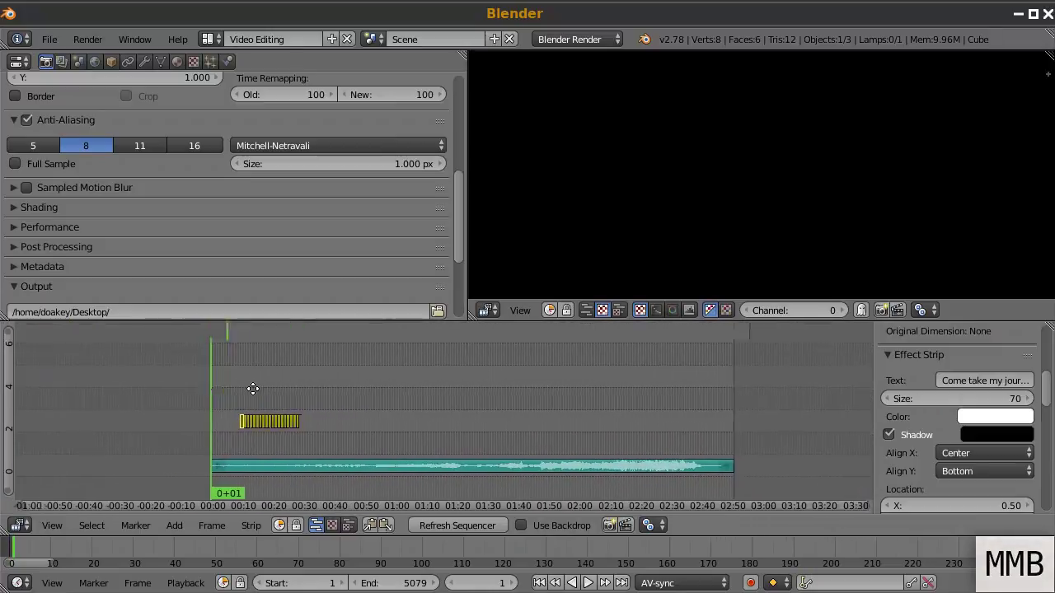
Slide the lyrics text strip to around 03:00, past the end of the song waveform
{"action": "middle_click_drag", "start_coordinate": [253, 390], "coordinate": [245, 389]}
{"action": "left_click_drag", "start_coordinate": [237, 390], "coordinate": [294, 422]}
{"action": "key", "text": "g"}
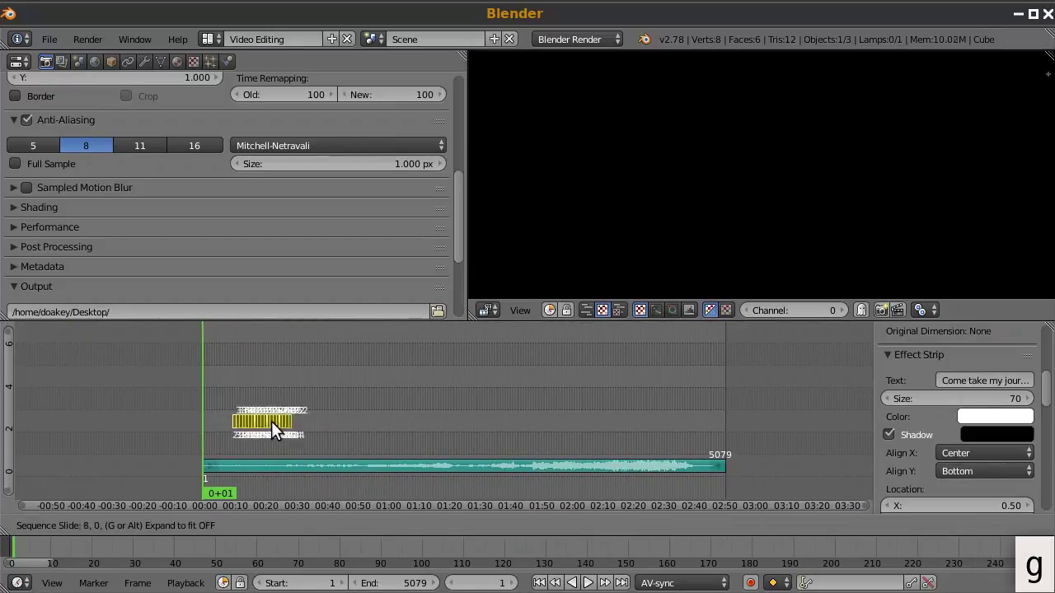
{"action": "left_click", "coordinate": [772, 442]}
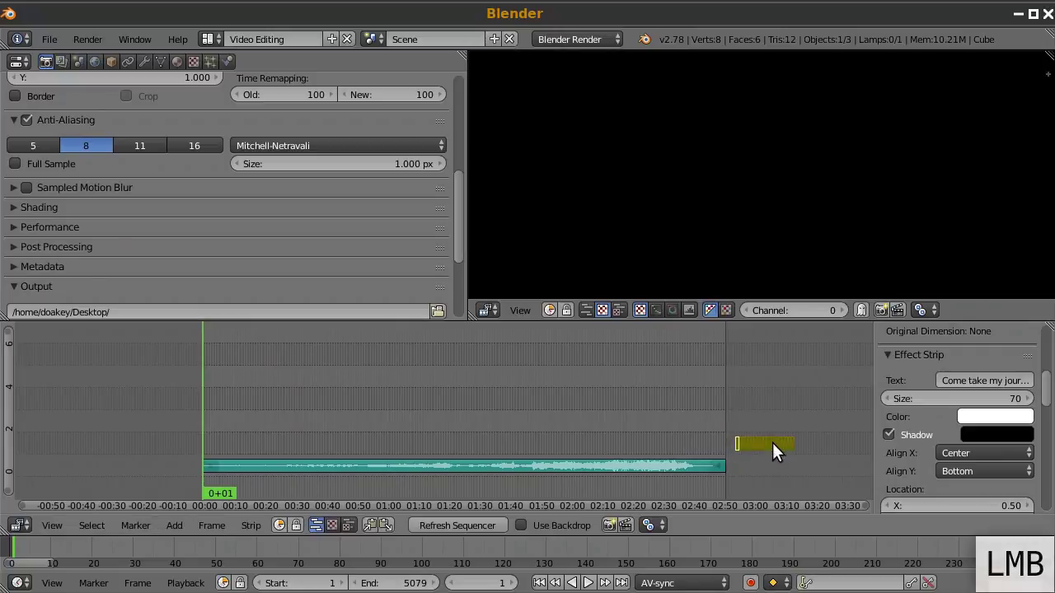
{"action": "scroll", "coordinate": [305, 479], "scroll_direction": "up", "scroll_amount": 1}
{"action": "middle_click_drag", "start_coordinate": [297, 479], "coordinate": [299, 388]}
{"action": "scroll", "coordinate": [534, 445], "scroll_direction": "up", "scroll_amount": 2}
{"action": "scroll", "coordinate": [583, 419], "scroll_direction": "up", "scroll_amount": 1}
{"action": "scroll", "coordinate": [327, 385], "scroll_direction": "up", "scroll_amount": 1}
{"action": "scroll", "coordinate": [1012, 466], "scroll_direction": "down", "scroll_amount": 10}
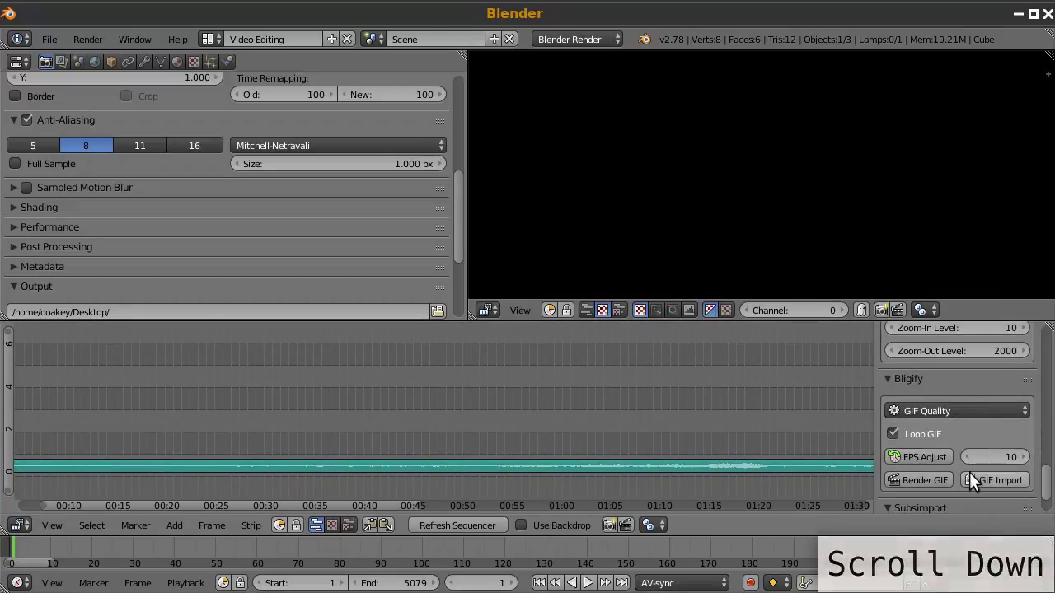
{"action": "scroll", "coordinate": [970, 472], "scroll_direction": "down", "scroll_amount": 2}
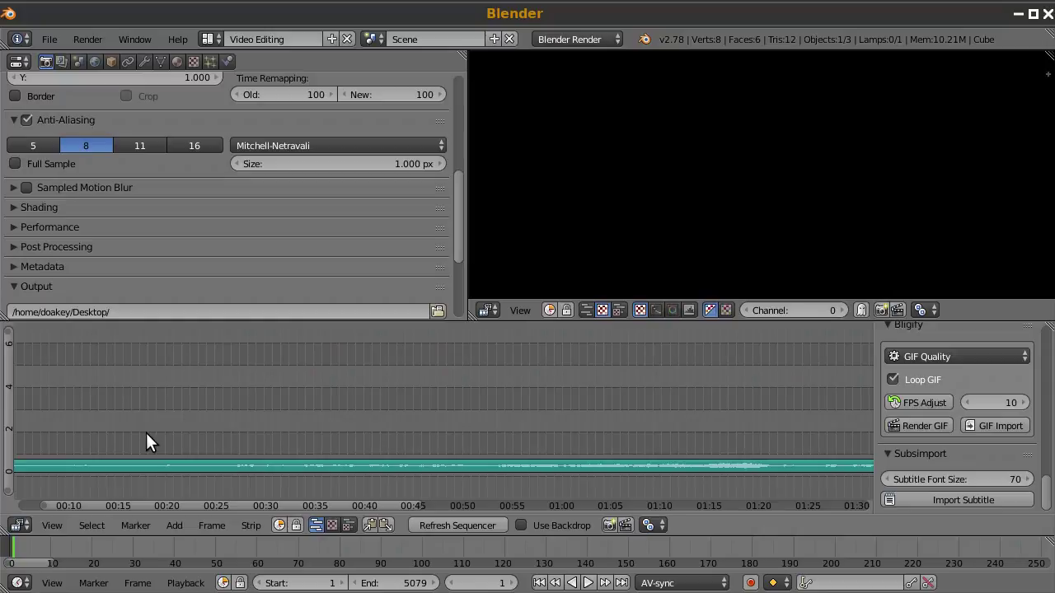
Play the song from near its start to find where the singing begins
{"action": "left_click", "coordinate": [205, 440]}
{"action": "key", "text": "alt+a"}
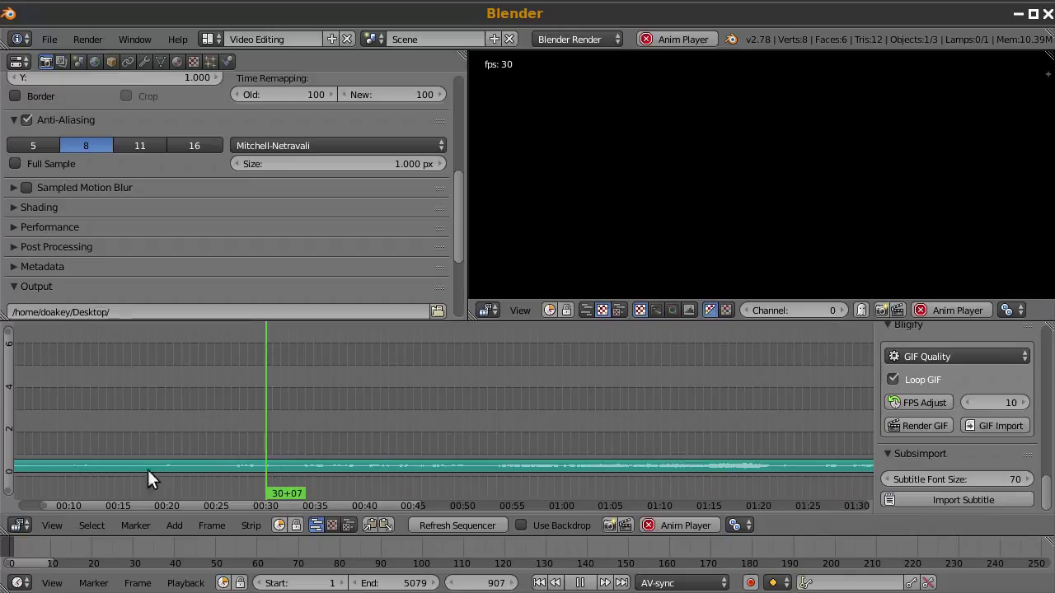
{"action": "middle_click_drag", "start_coordinate": [183, 446], "coordinate": [448, 420]}
{"action": "scroll", "coordinate": [566, 420], "scroll_direction": "up", "scroll_amount": 2}
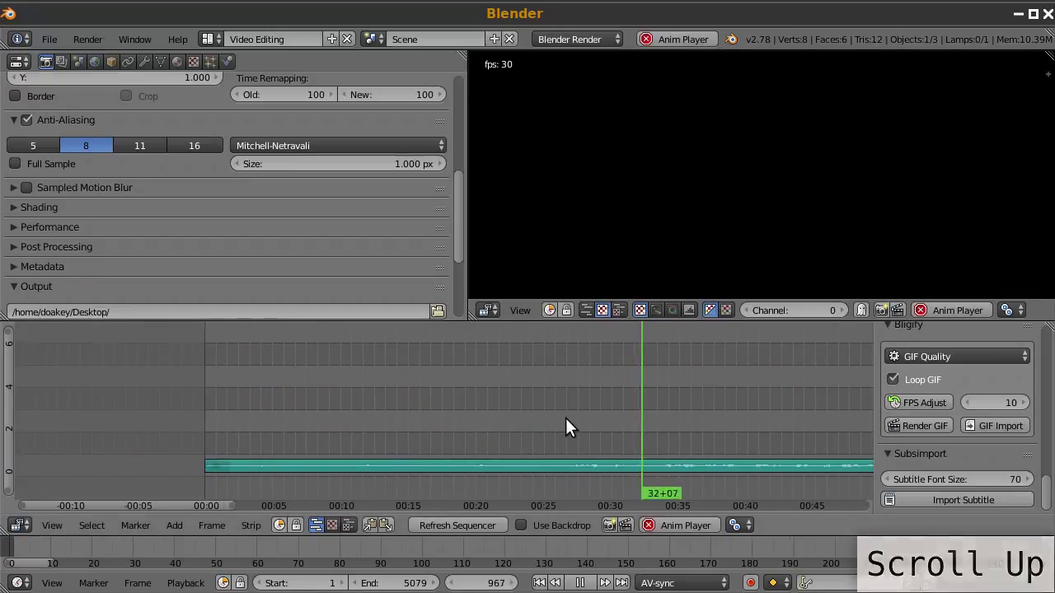
{"action": "left_click", "coordinate": [565, 418]}
{"action": "middle_click_drag", "start_coordinate": [559, 417], "coordinate": [442, 390]}
{"action": "scroll", "coordinate": [410, 419], "scroll_direction": "up", "scroll_amount": 2}
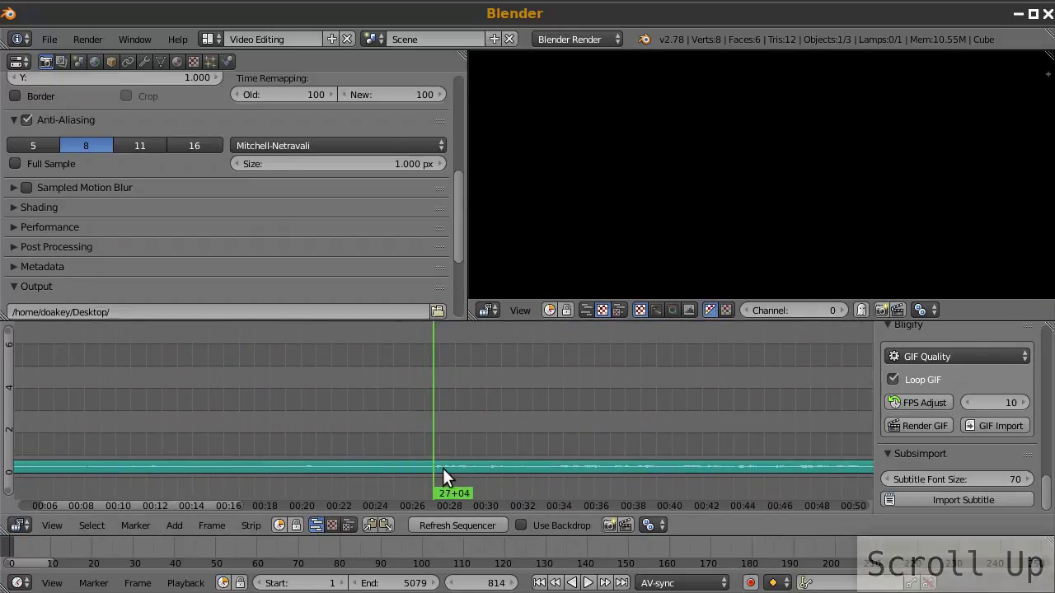
Start 'Come take my journey into night' at about 00:26, where the singing begins
{"action": "left_click", "coordinate": [379, 418]}
{"action": "key", "text": "alt+a"}
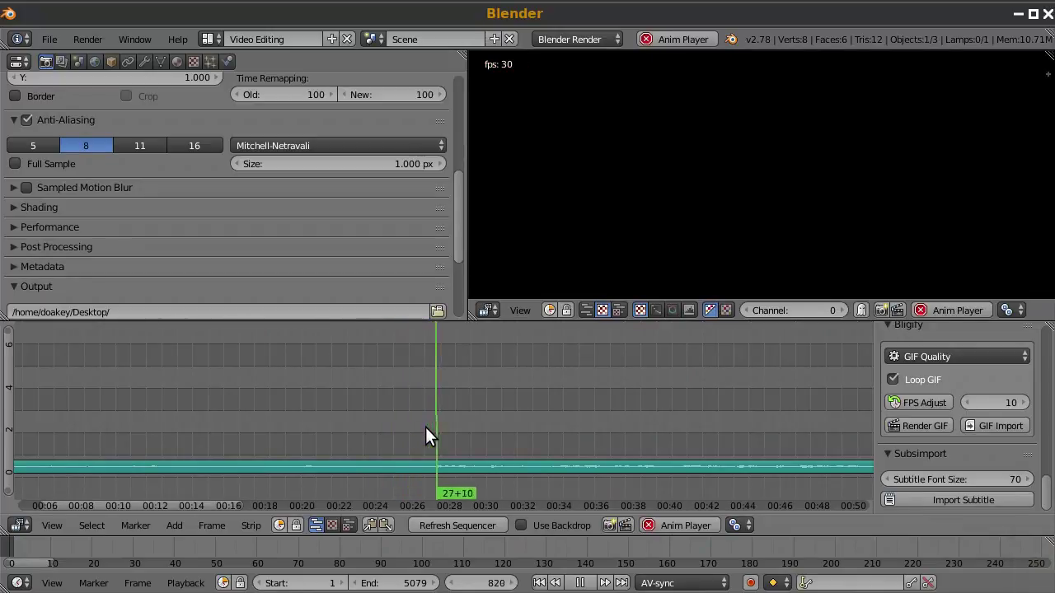
{"action": "left_click", "coordinate": [418, 428]}
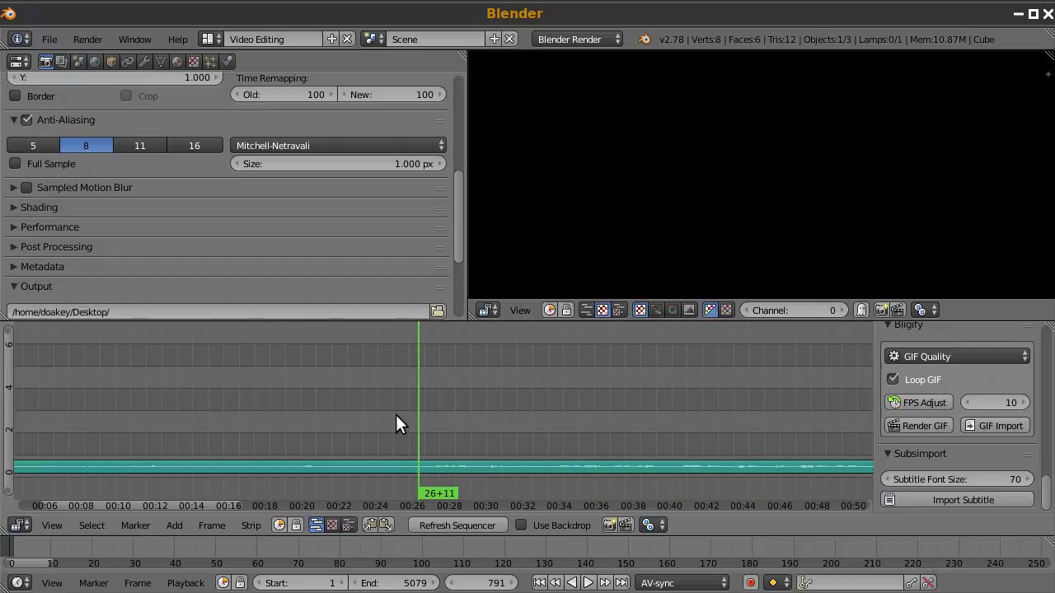
{"action": "key", "text": "alt+a"}
{"action": "middle_click_drag", "start_coordinate": [426, 405], "coordinate": [381, 360]}
{"action": "scroll", "coordinate": [762, 207], "scroll_direction": "up", "scroll_amount": 1}
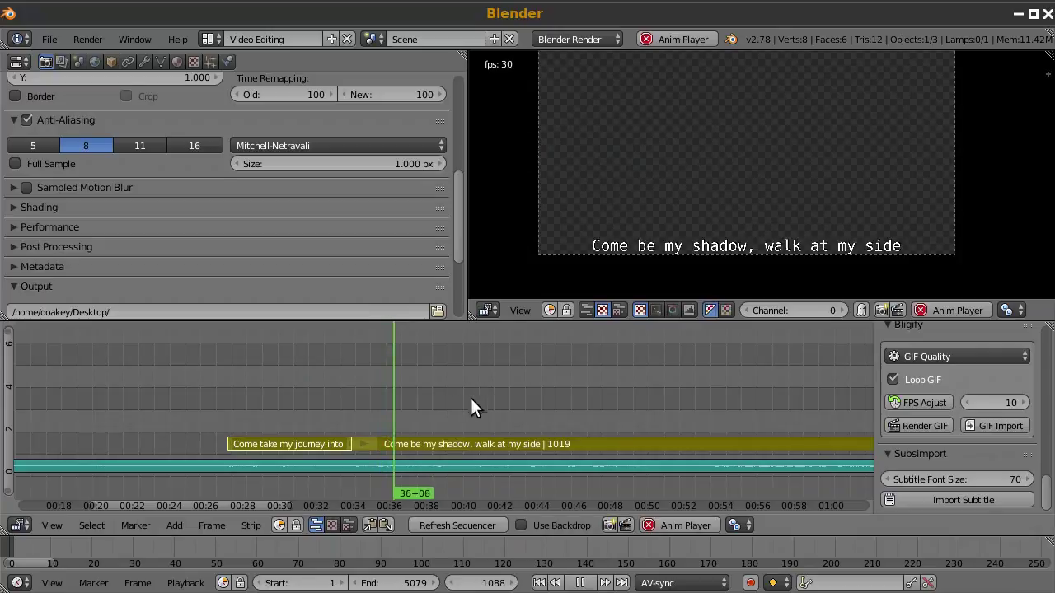
Trim and snap lyric strips so lines start near 00:41 and 00:48, through 'Can you tell me love from pride?'
{"action": "key", "text": "alt+a"}
{"action": "left_click_drag", "start_coordinate": [385, 407], "coordinate": [300, 394]}
{"action": "key", "text": "f"}
{"action": "key", "text": "s"}
{"action": "key", "text": "alt+a"}
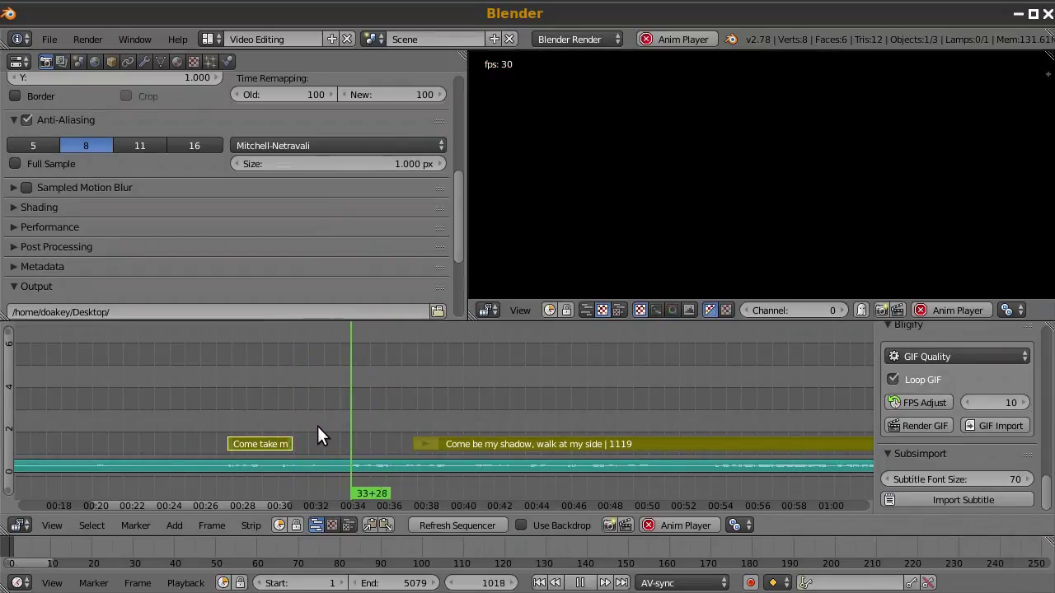
{"action": "key", "text": "s"}
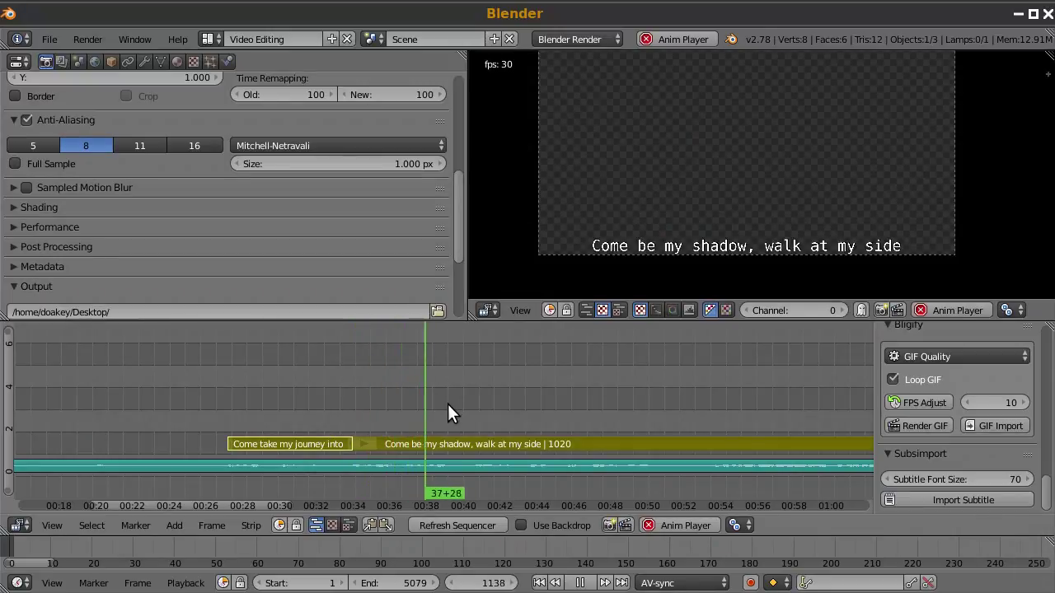
{"action": "left_click", "coordinate": [393, 394]}
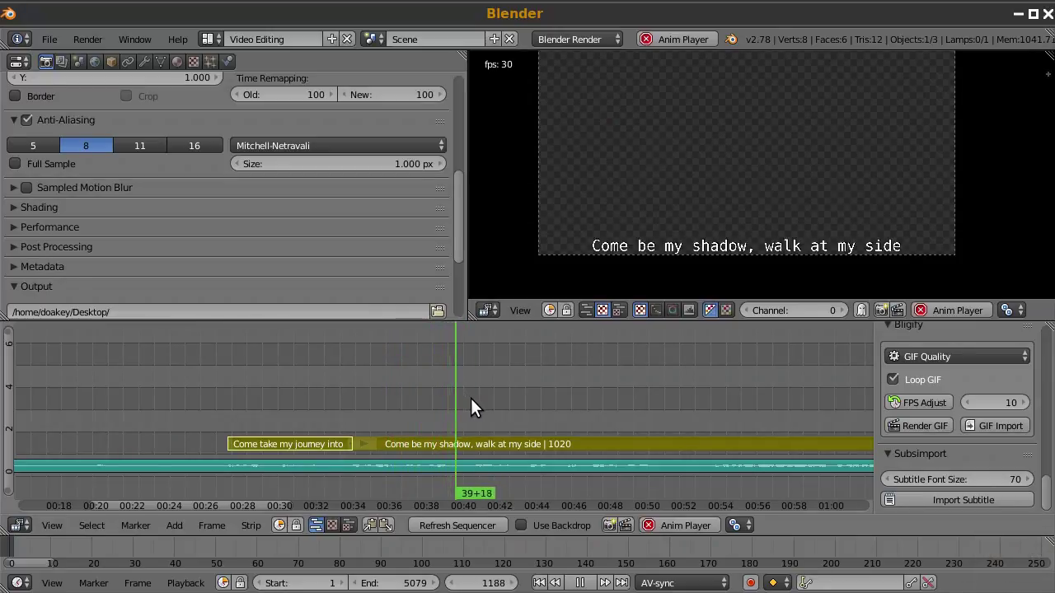
{"action": "key", "text": "s"}
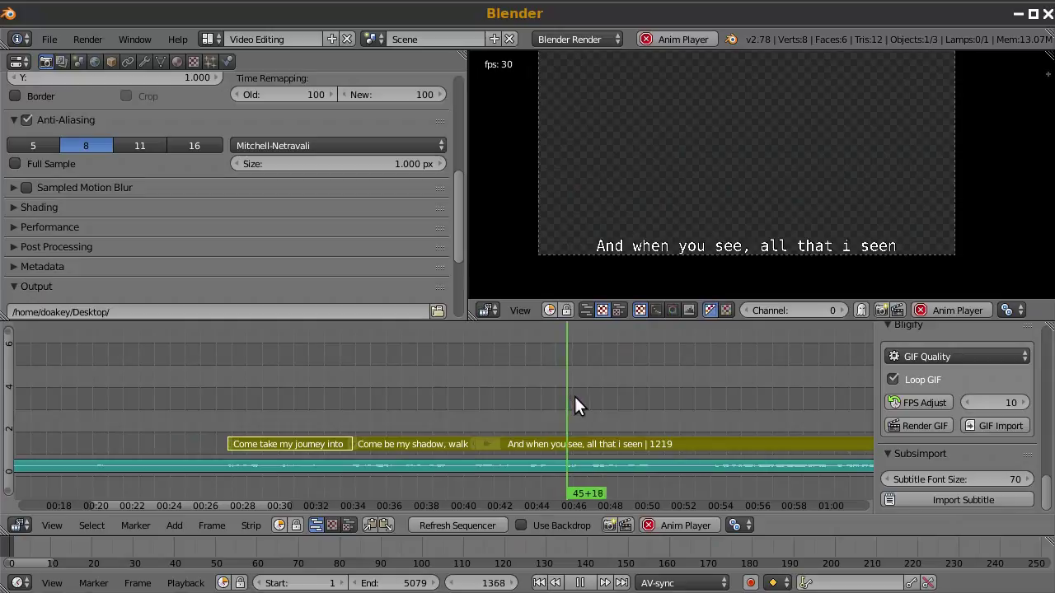
{"action": "key", "text": "s"}
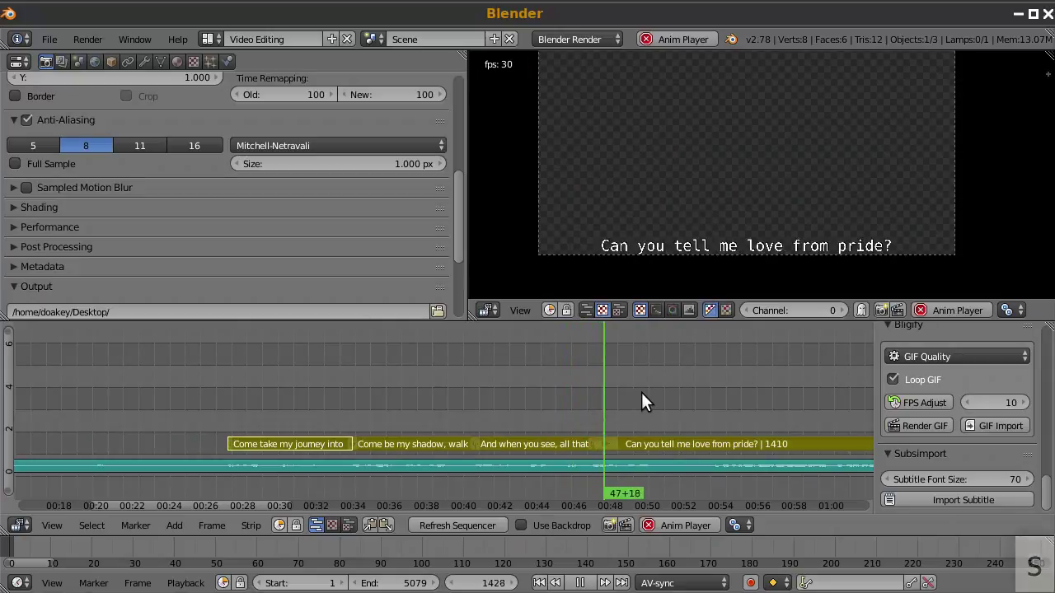
{"action": "middle_click_drag", "start_coordinate": [717, 401], "coordinate": [417, 394]}
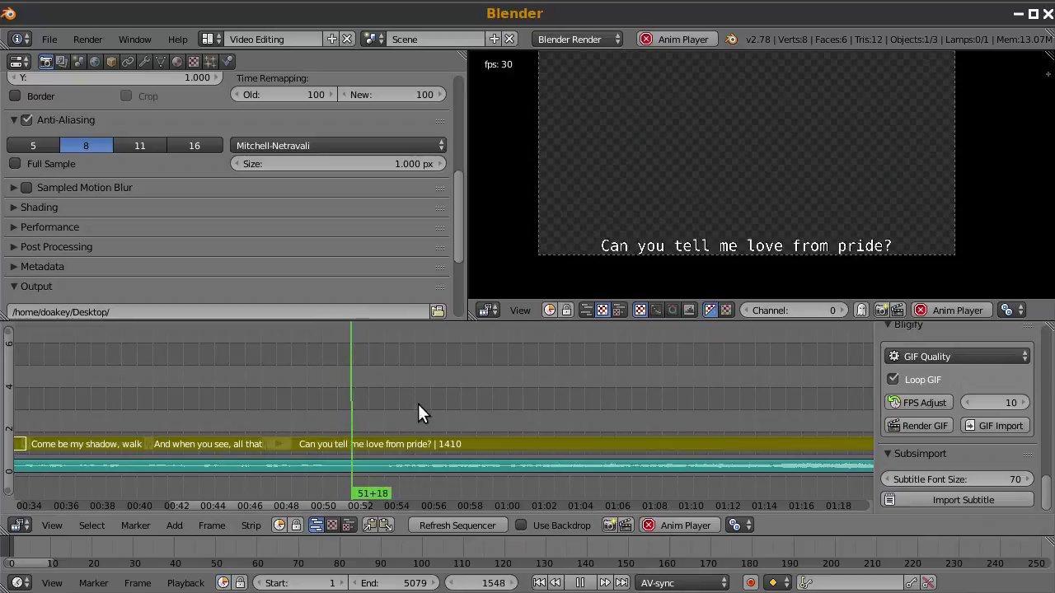
Stop playback, frame the whole song in the timeline, and select the lyric subtitle strip
{"action": "key", "text": "alt+a"}
{"action": "scroll", "coordinate": [418, 405], "scroll_direction": "down", "scroll_amount": 5}
{"action": "middle_click_drag", "start_coordinate": [560, 417], "coordinate": [337, 402]}
{"action": "scroll", "coordinate": [338, 402], "scroll_direction": "down", "scroll_amount": 3}
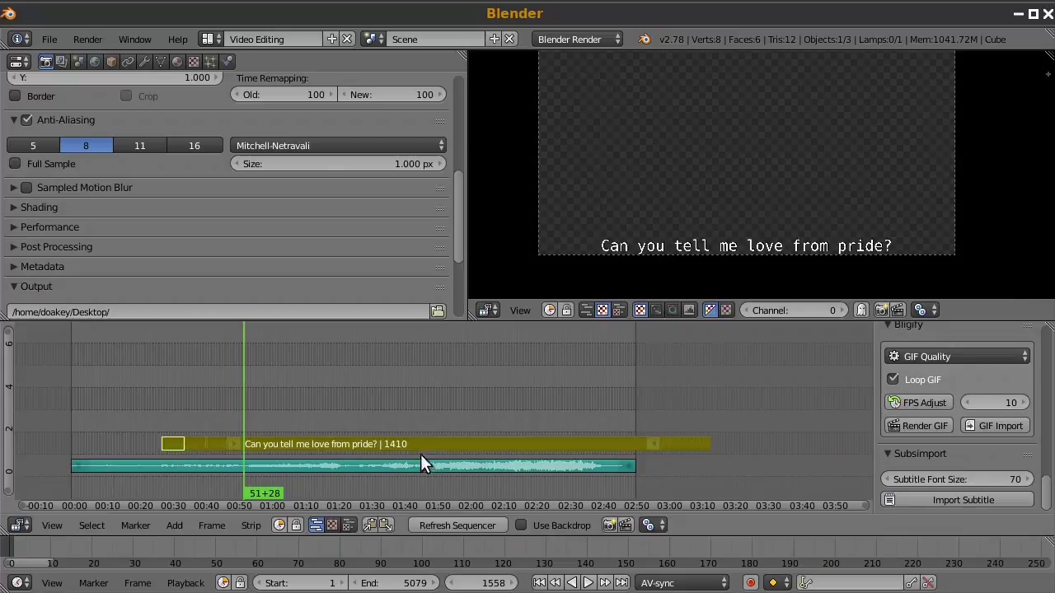
{"action": "right_click", "coordinate": [376, 444]}
Set up the subtitle export to the Desktop with the file name sintel's song.srt
{"action": "scroll", "coordinate": [949, 422], "scroll_direction": "down", "scroll_amount": 2}
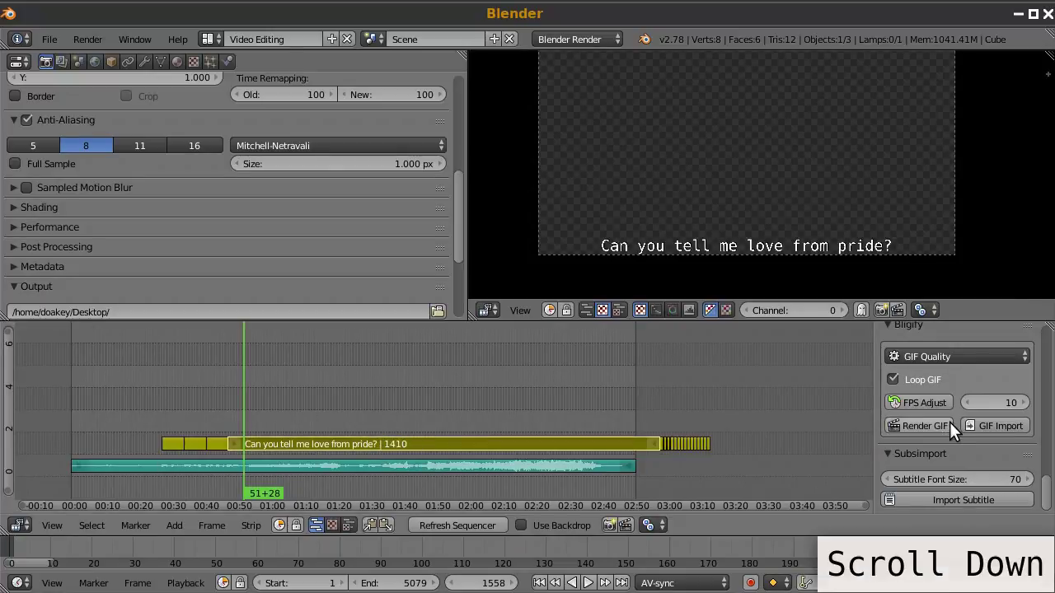
{"action": "scroll", "coordinate": [952, 470], "scroll_direction": "up", "scroll_amount": 6}
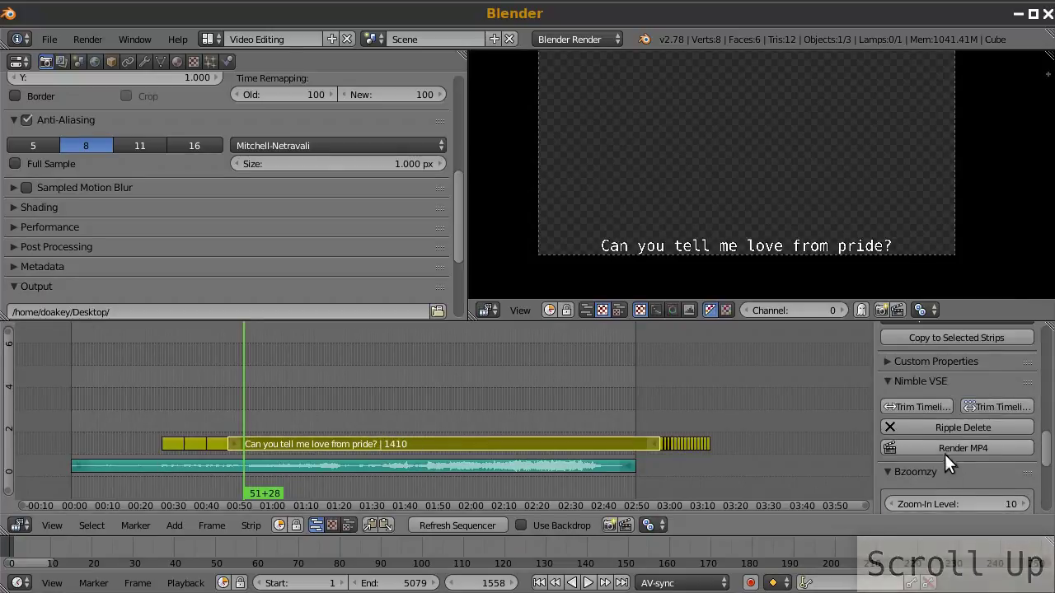
{"action": "scroll", "coordinate": [930, 418], "scroll_direction": "up", "scroll_amount": 5}
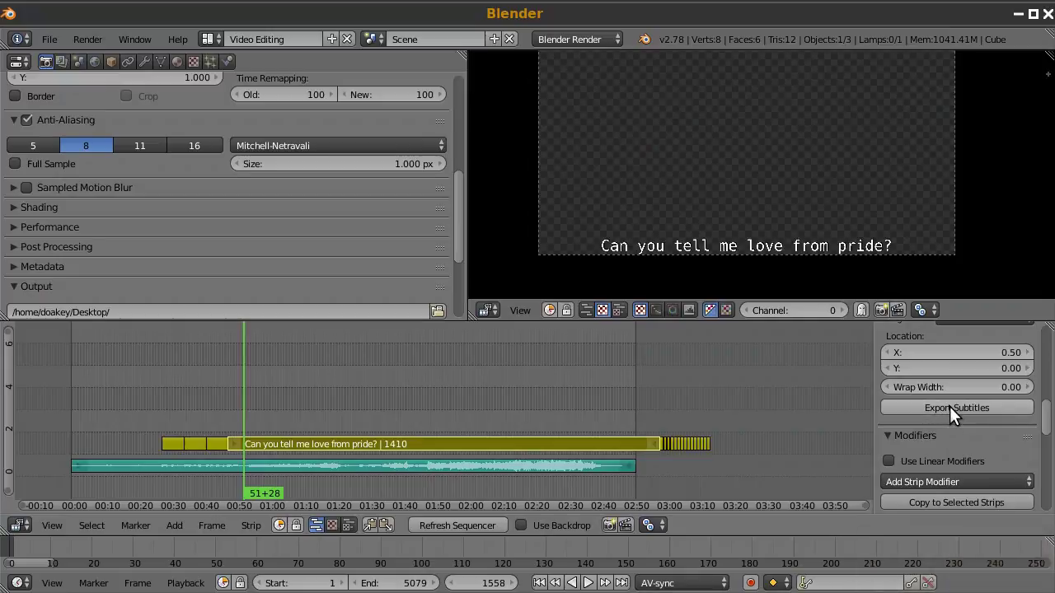
{"action": "left_click", "coordinate": [948, 408]}
{"action": "left_click", "coordinate": [50, 232]}
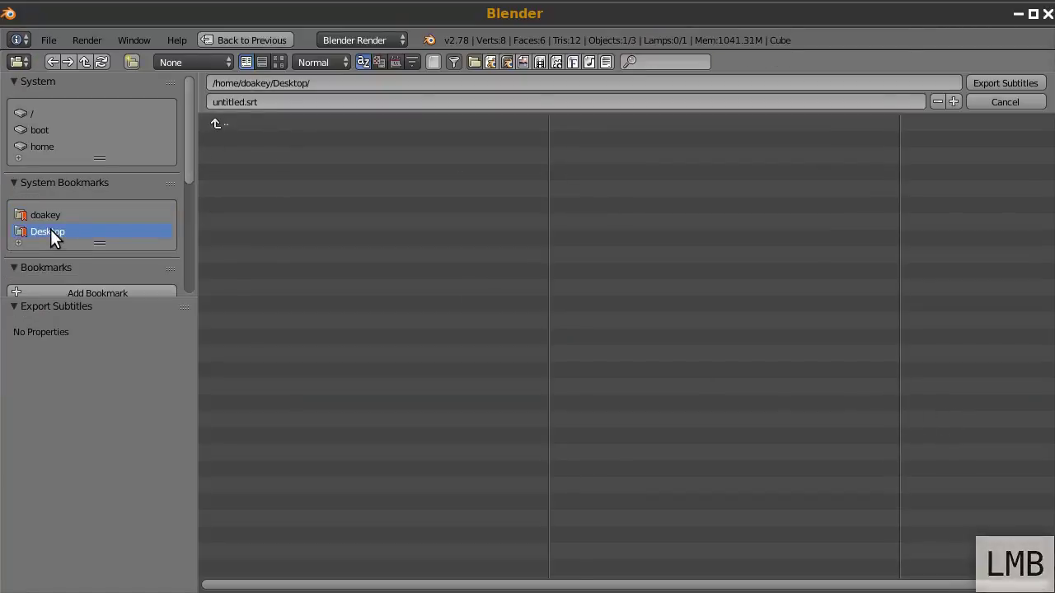
{"action": "left_click", "coordinate": [222, 102]}
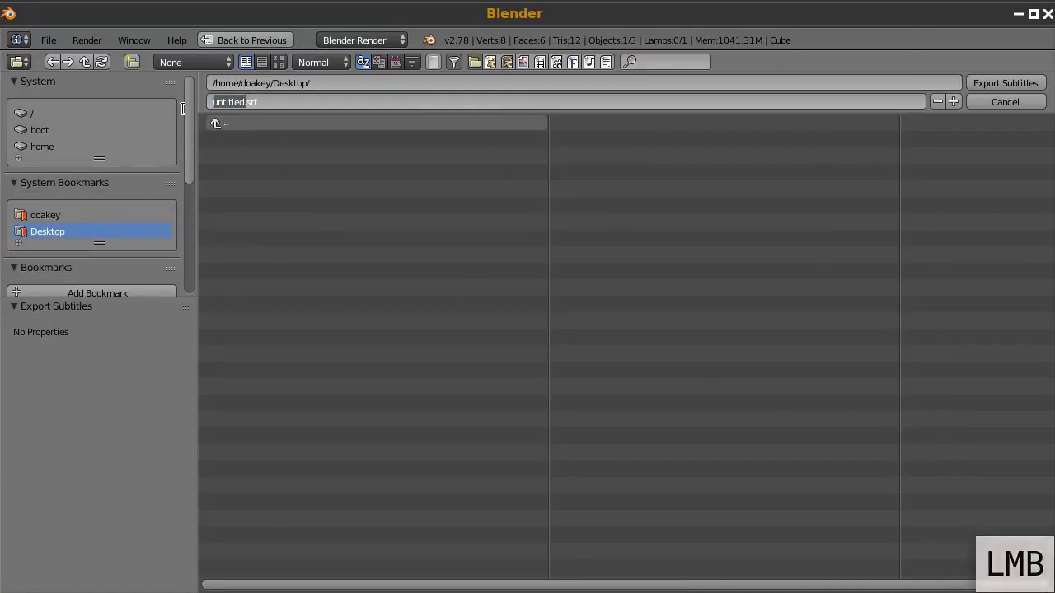
{"action": "type", "text": "sintel's"}
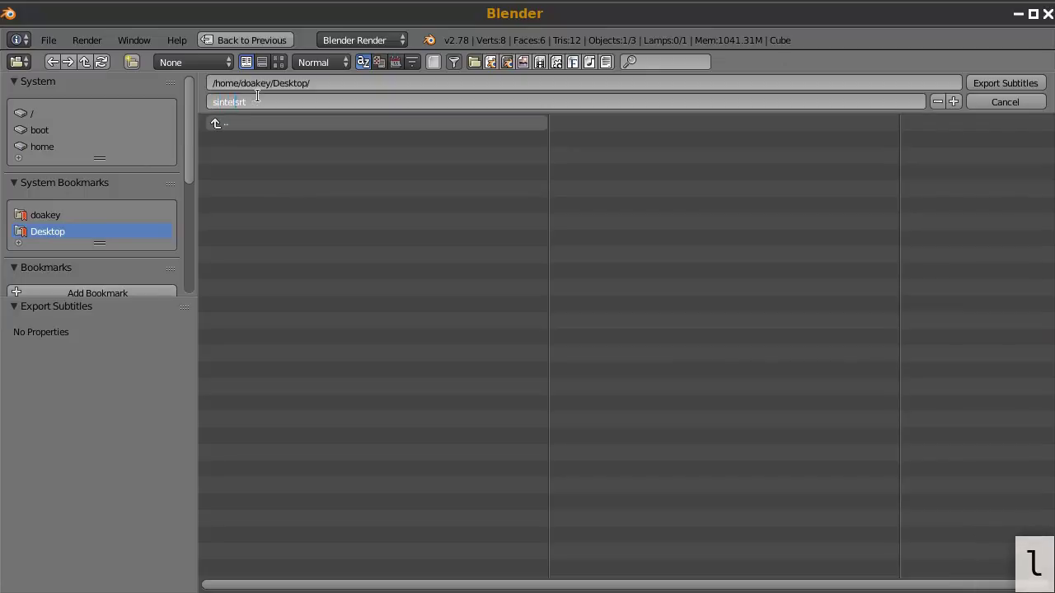
{"action": "type", "text": " song."}
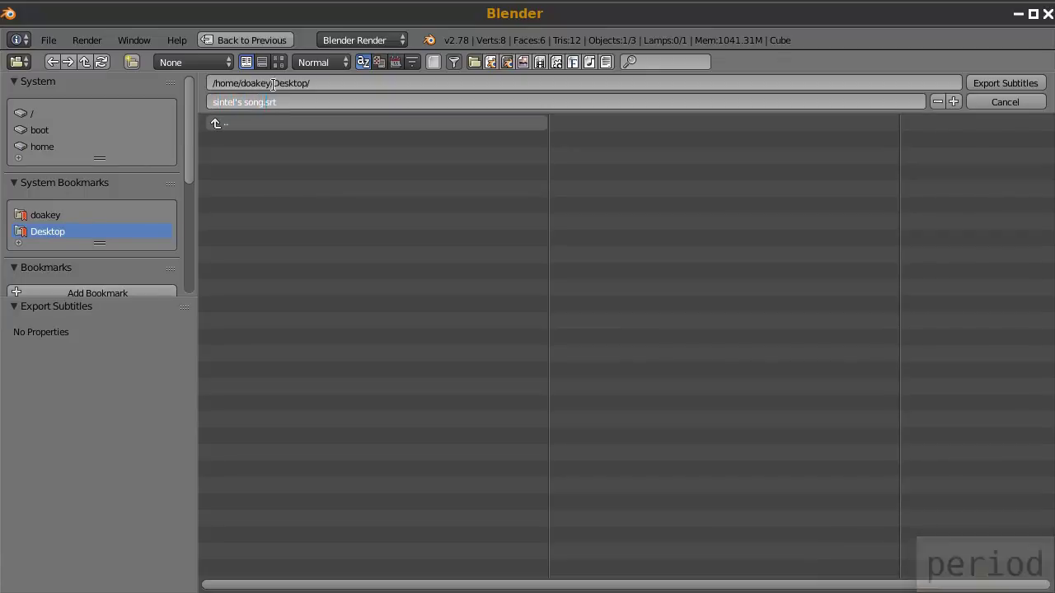
{"action": "left_click", "coordinate": [1000, 84]}
Save the SRT file, then box-select all the lyric strips and delete them
{"action": "left_click", "coordinate": [1011, 80]}
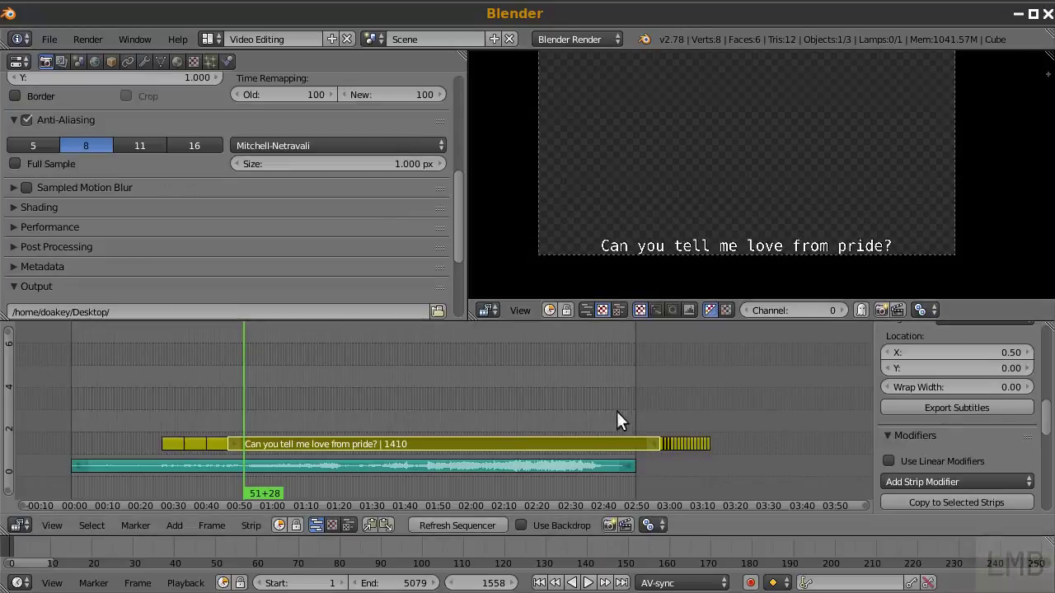
{"action": "right_click", "coordinate": [254, 447]}
{"action": "key", "text": "b"}
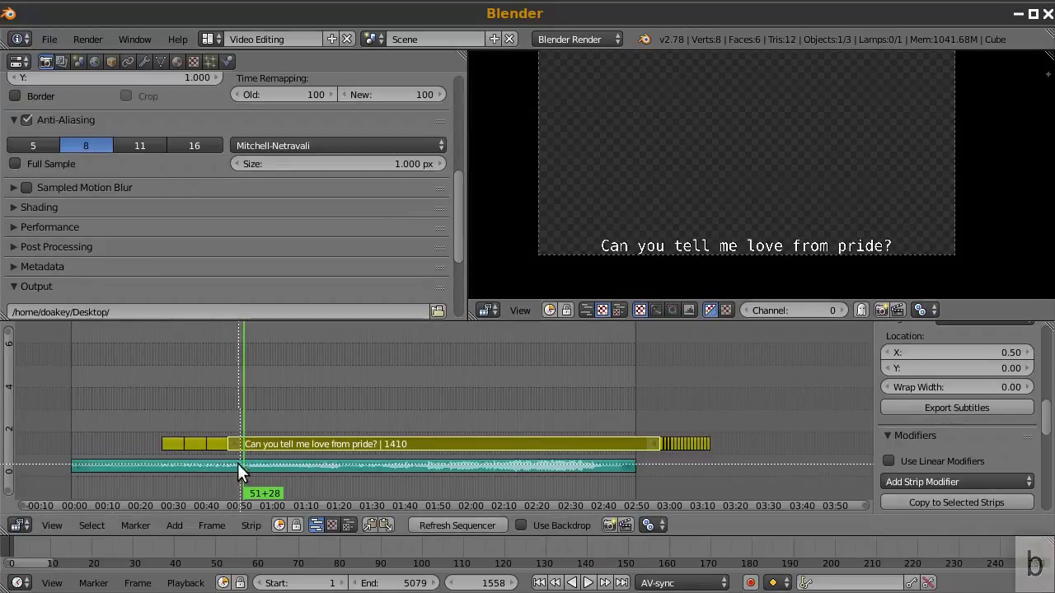
{"action": "left_click_drag", "start_coordinate": [161, 418], "coordinate": [740, 450]}
{"action": "key", "text": "x"}
{"action": "key", "text": "Return"}
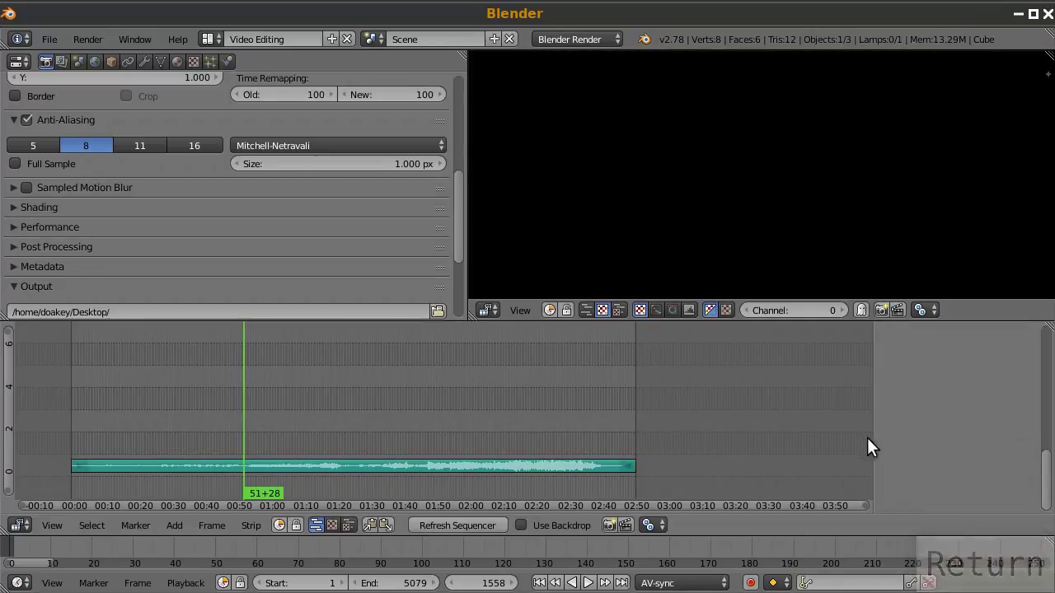
Import sintel's song.srt as subtitle strips and scrub back to the first lyric
{"action": "scroll", "coordinate": [947, 426], "scroll_direction": "down", "scroll_amount": 5}
{"action": "left_click", "coordinate": [957, 500]}
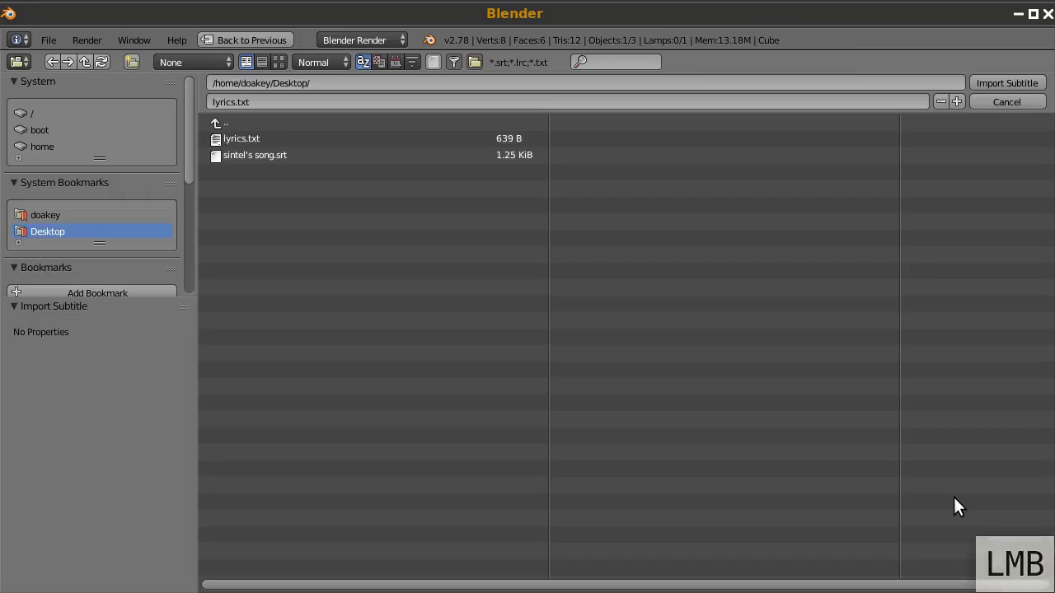
{"action": "double_click", "coordinate": [266, 155]}
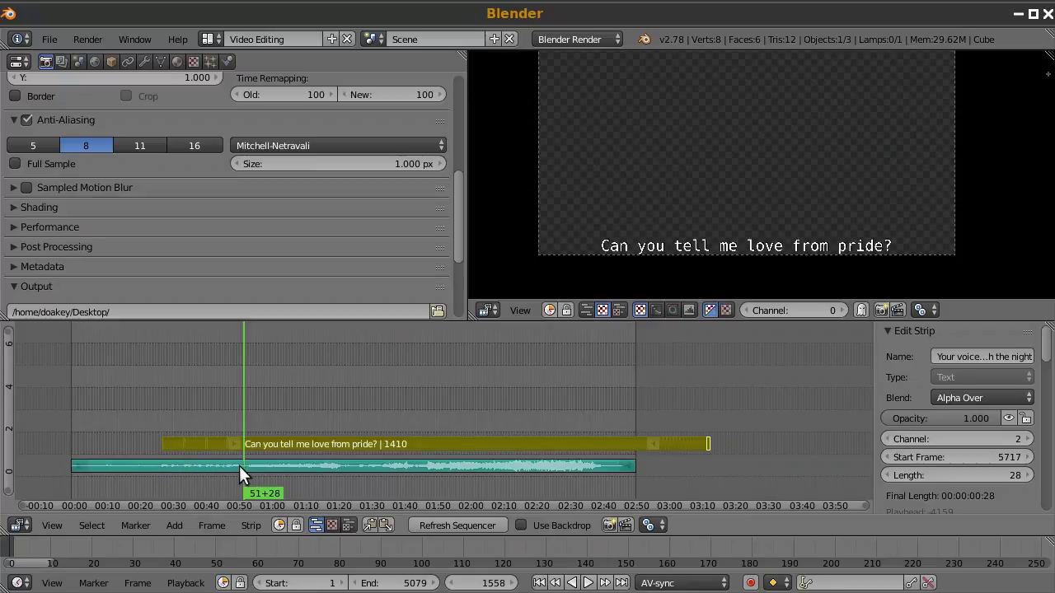
{"action": "left_click_drag", "start_coordinate": [237, 414], "coordinate": [167, 415]}
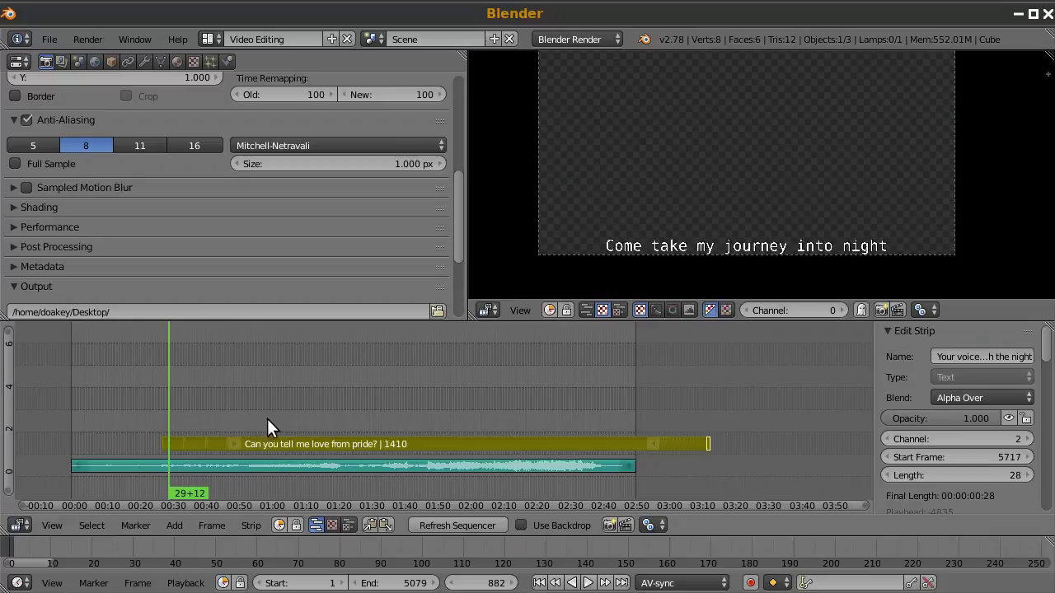